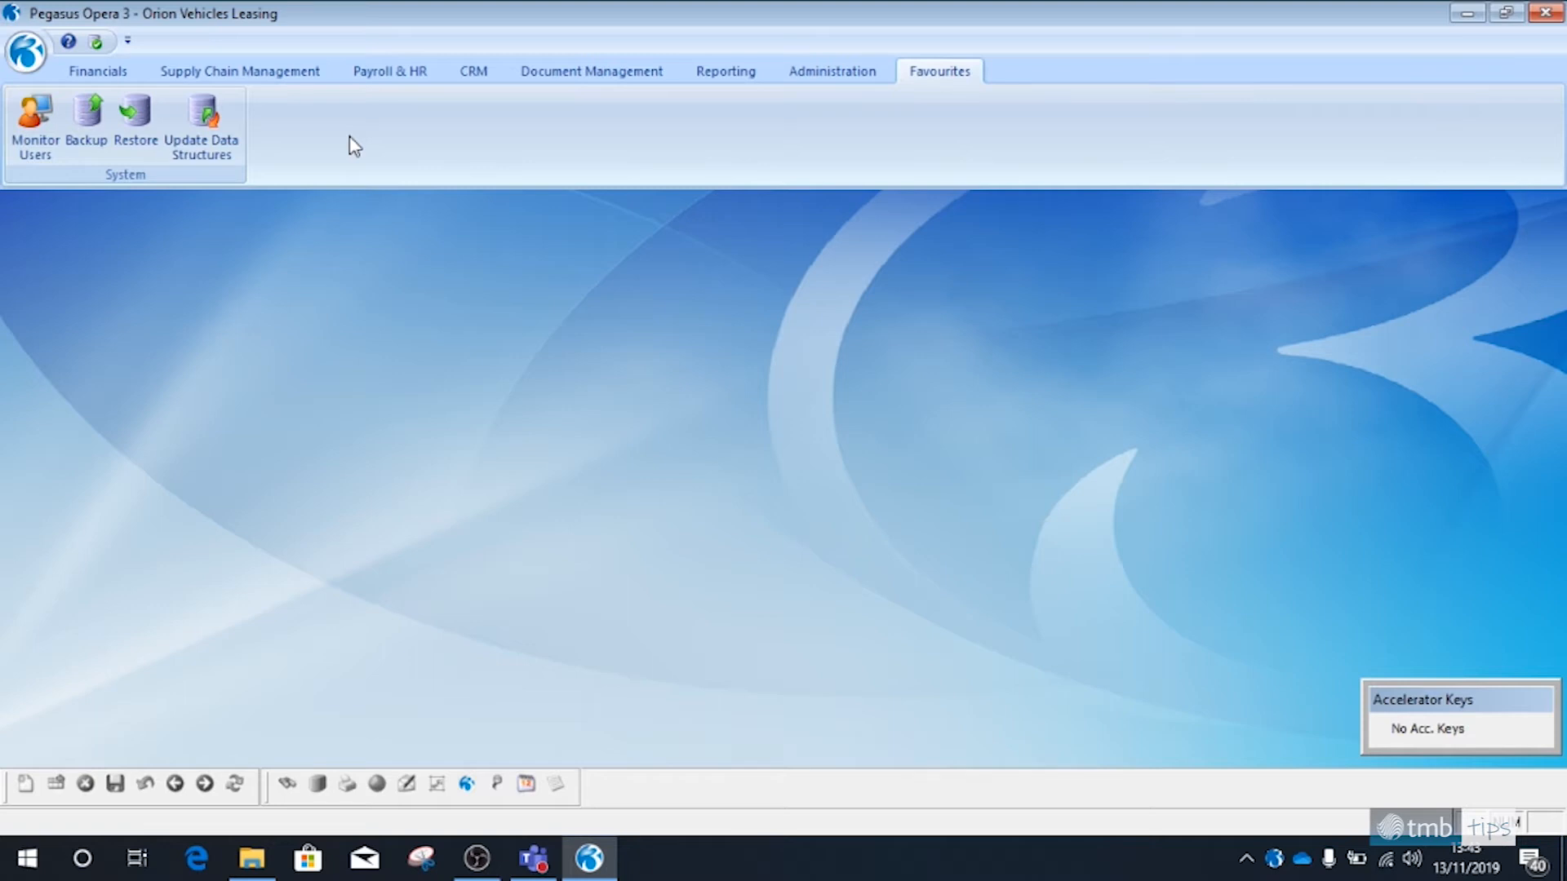
Start a new favourite for the Sales ledger's End of Period routine and assign it to a new group named Period End
click(122, 72)
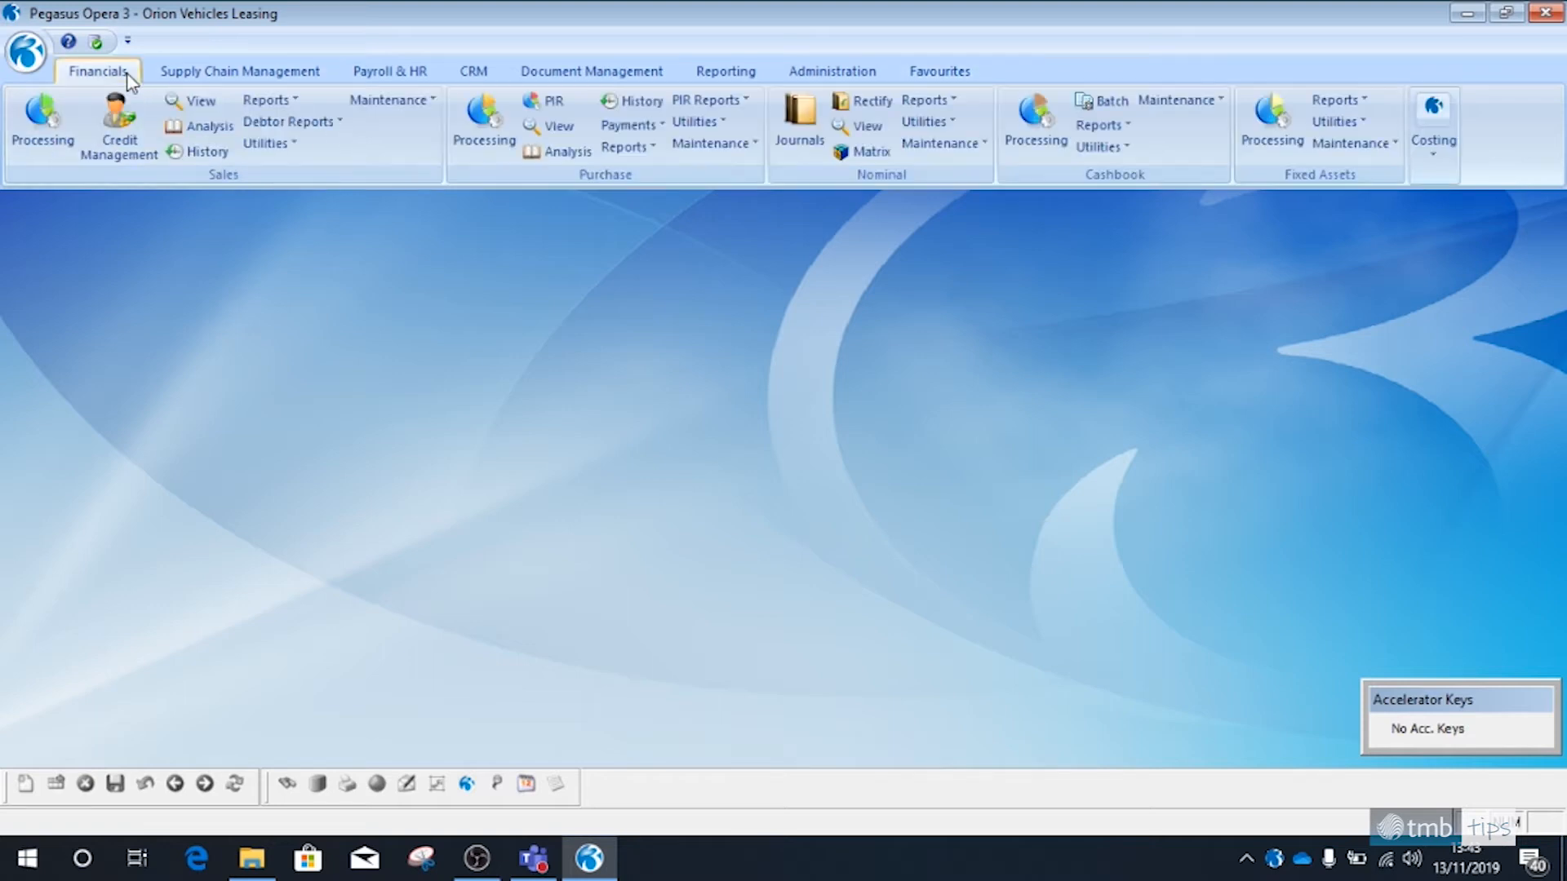
click(267, 143)
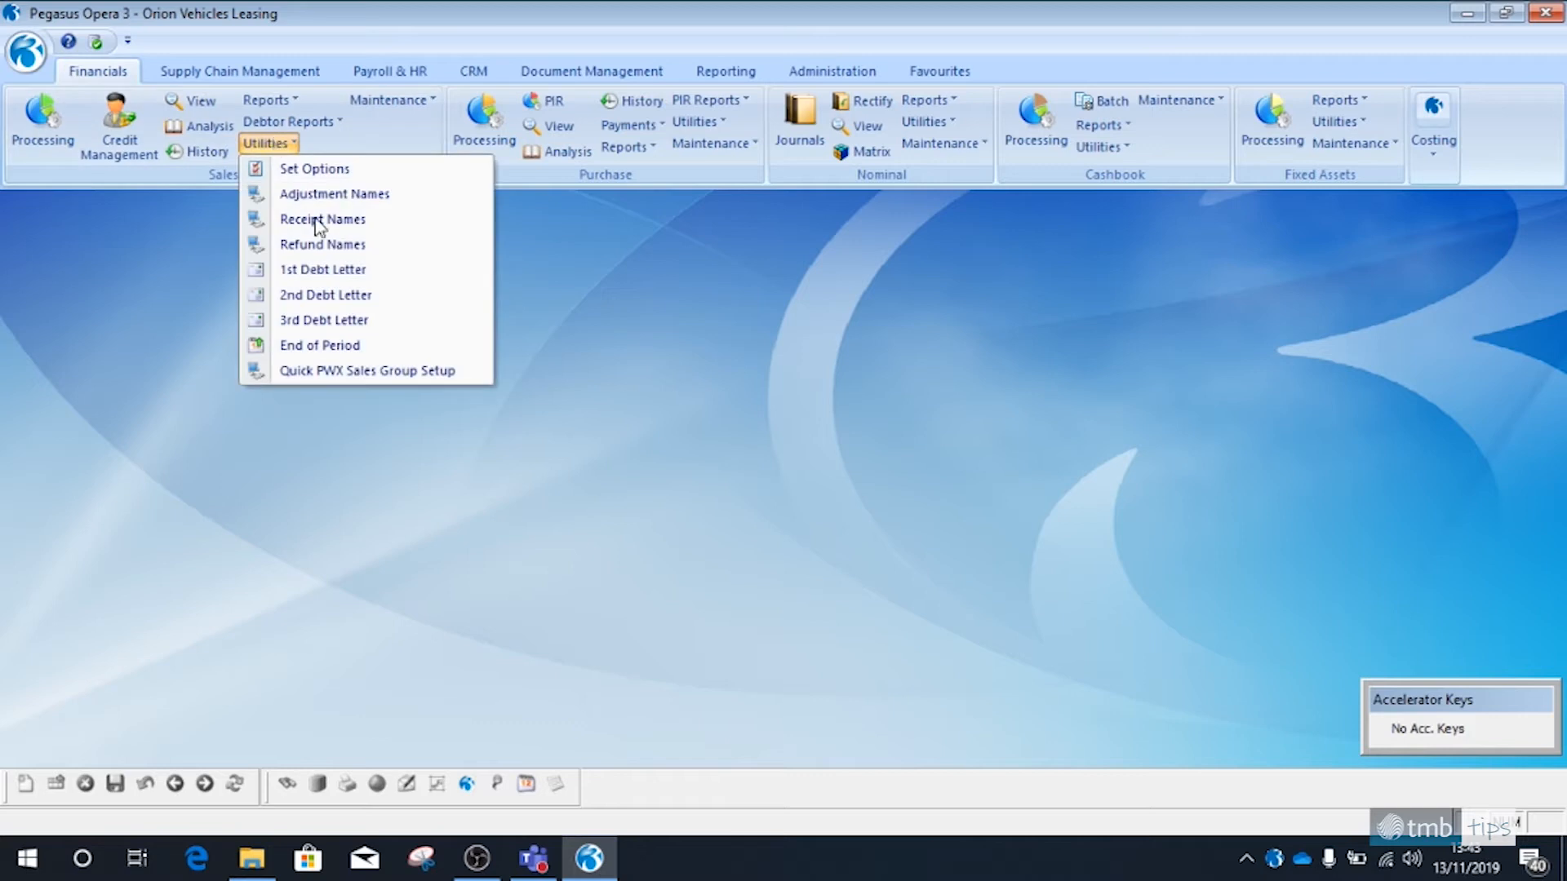
right_click(349, 349)
click(431, 360)
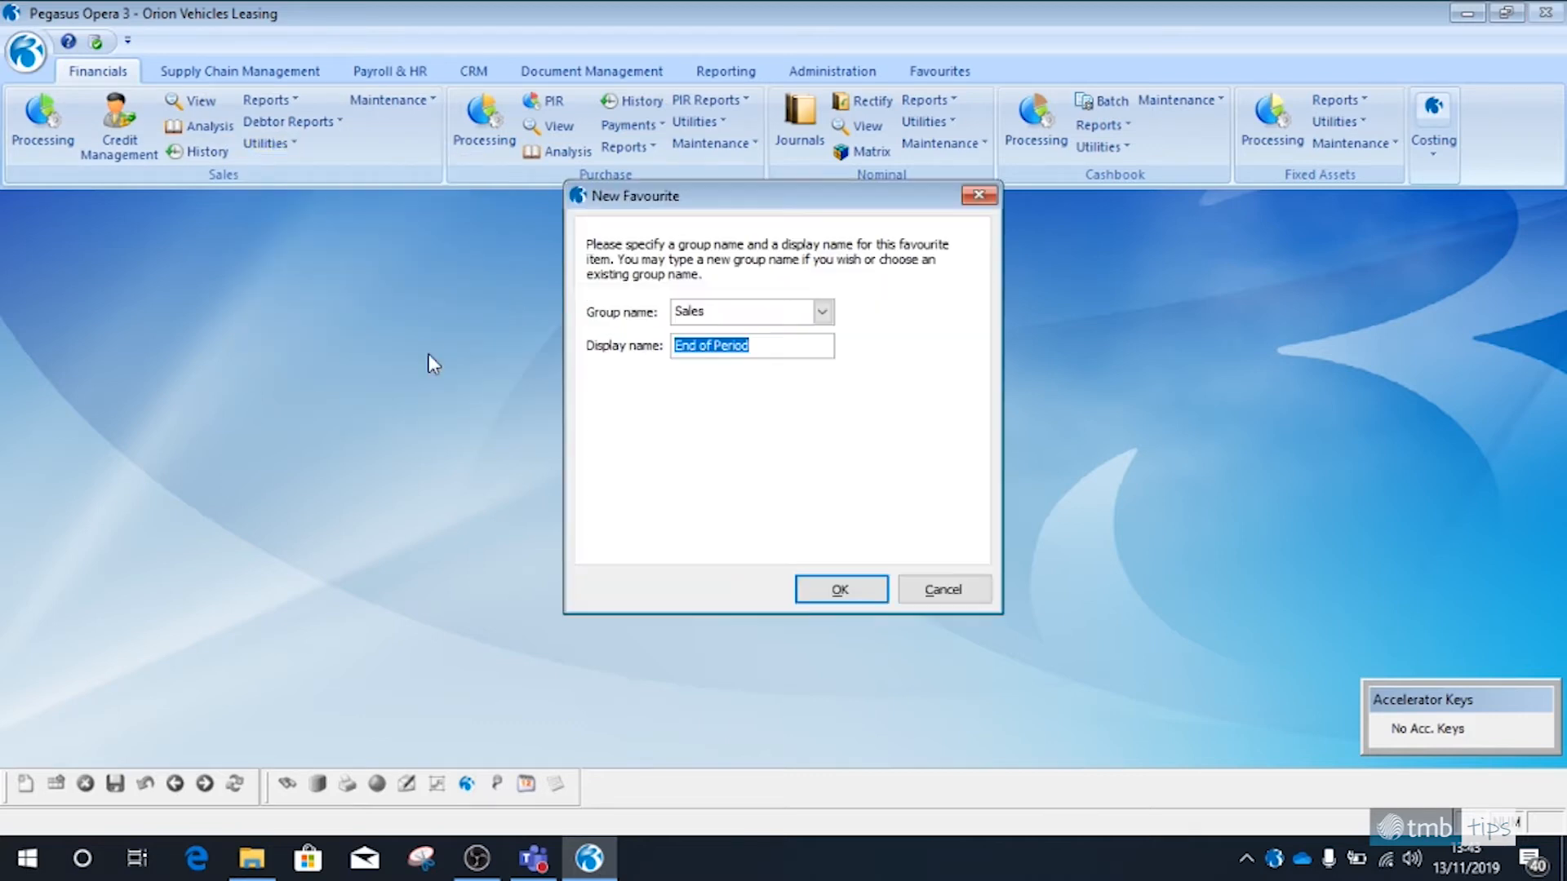
click(823, 317)
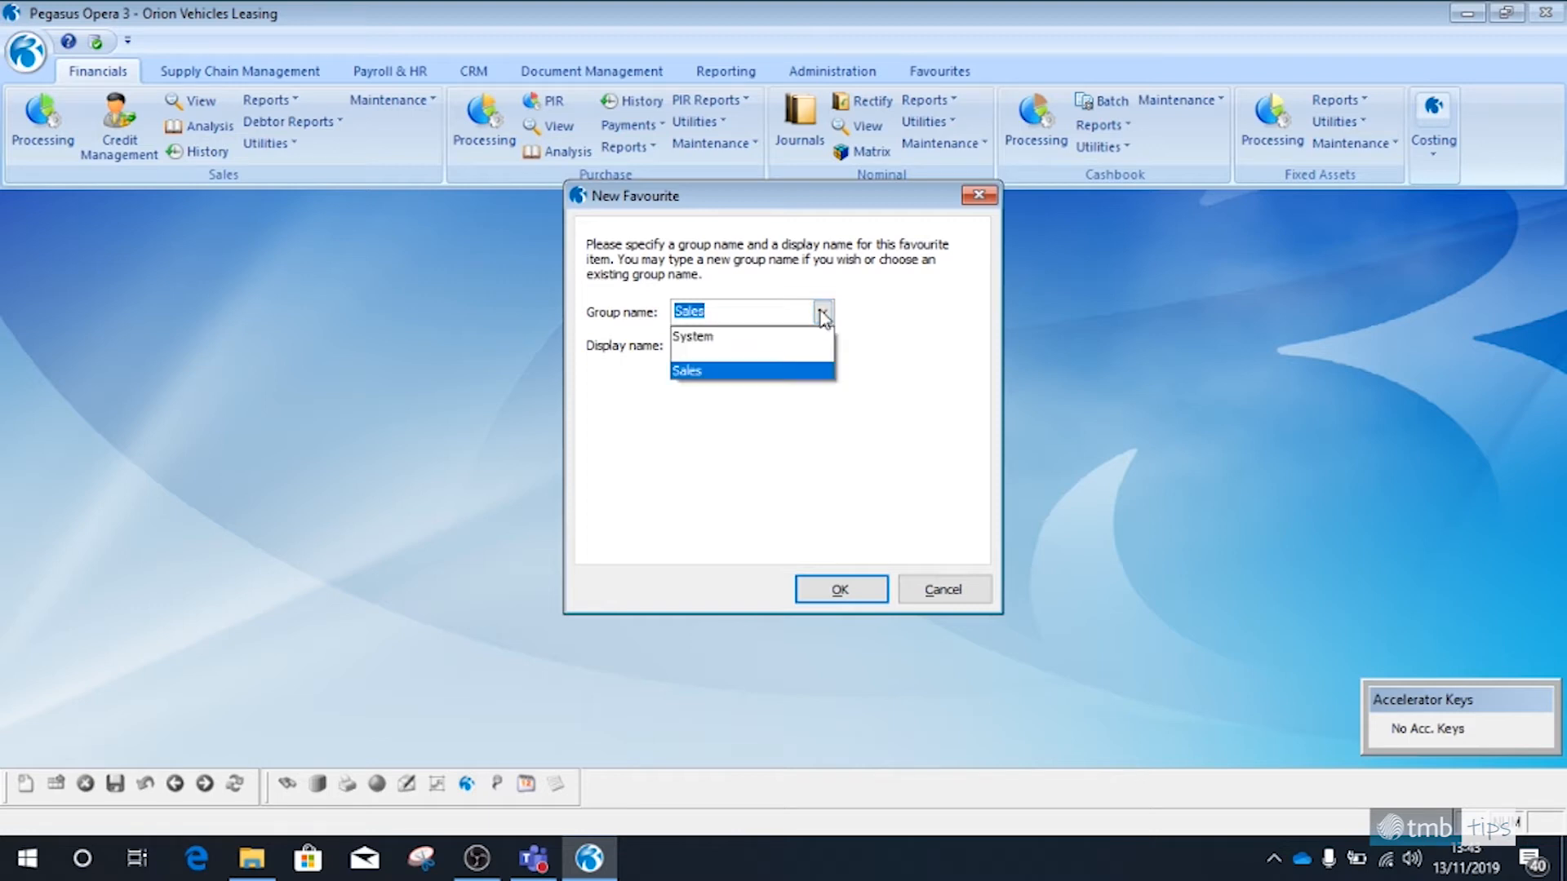
click(783, 344)
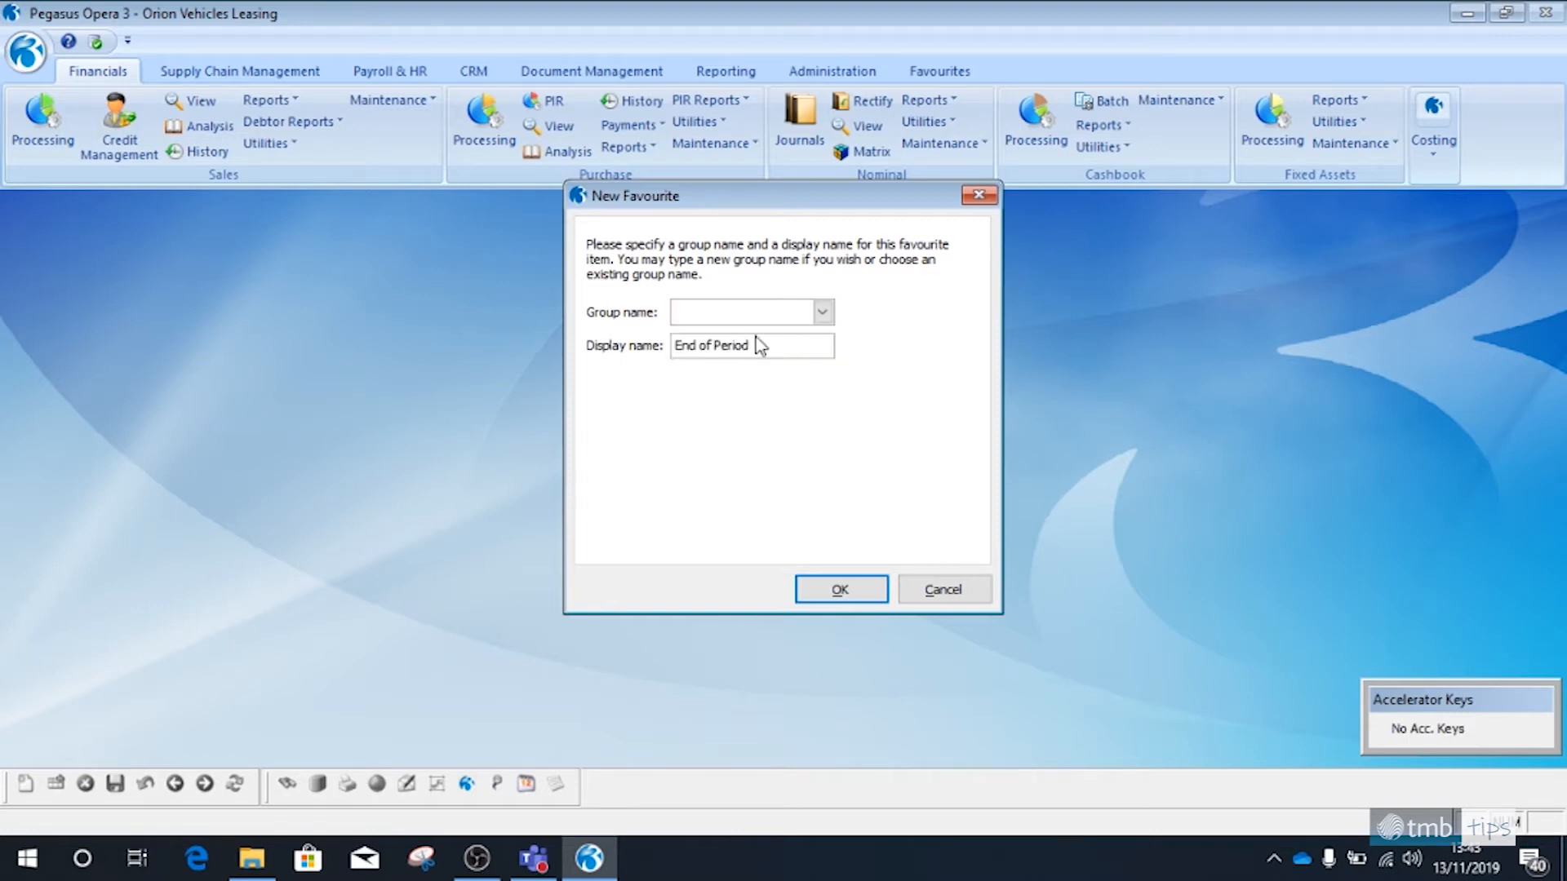
text(PEriod)
key(BackSpace)
key(BackSpace)
key(BackSpace)
key(BackSpace)
key(BackSpace)
text(eriod End)
Set the favourite's display name to SL End of Period, save it and show the favourites
click(680, 345)
text(SL)
click(841, 589)
click(953, 72)
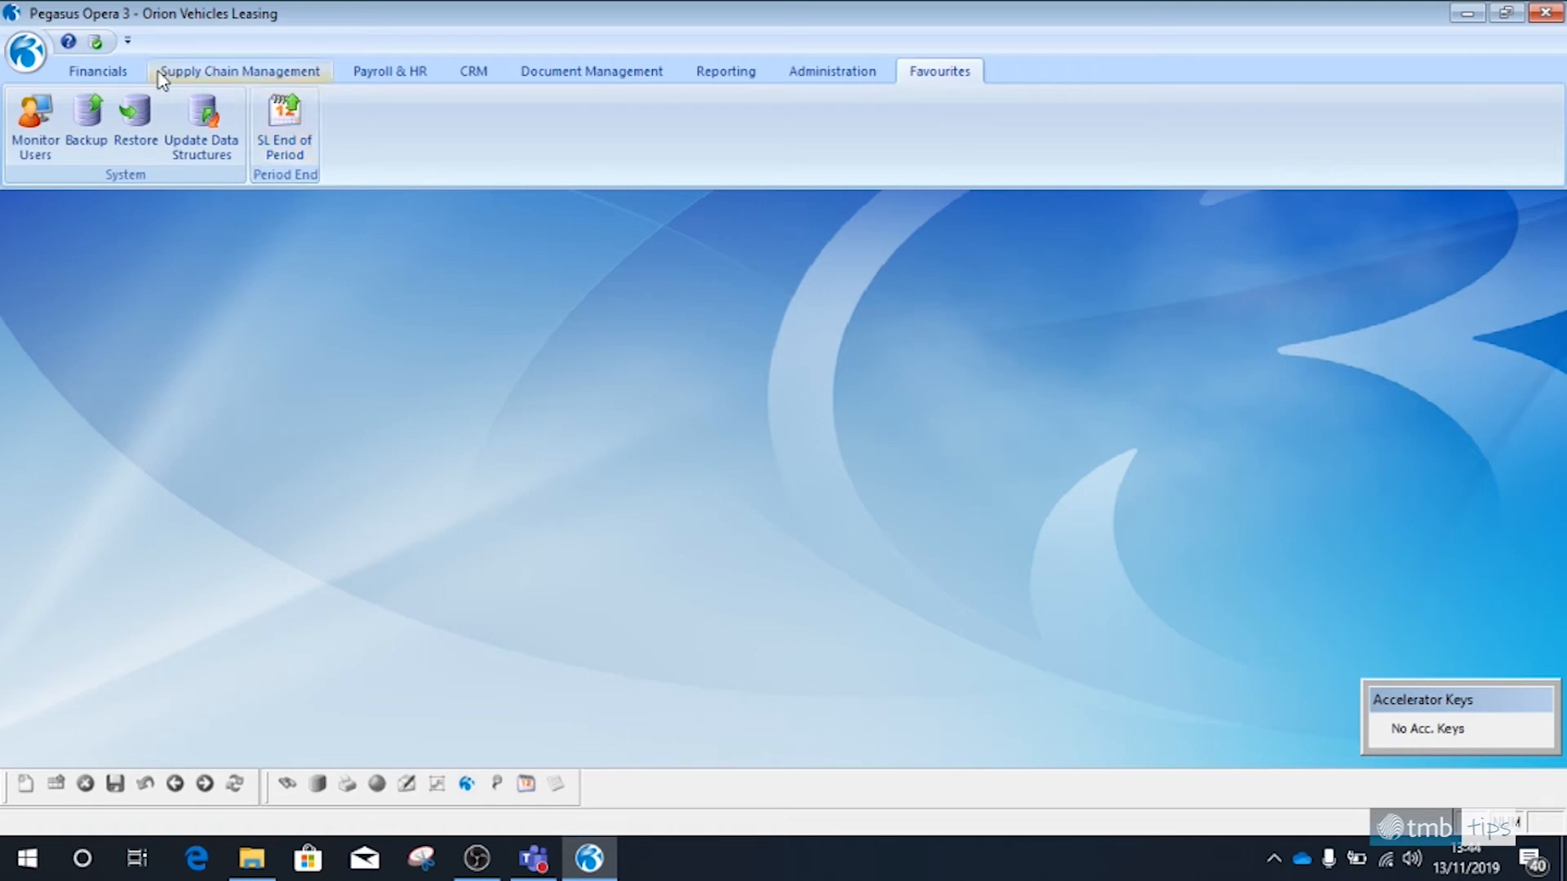
Add the Purchase ledger's End of Period routine to the Period End favourites group with the display name PL End of Period
click(110, 72)
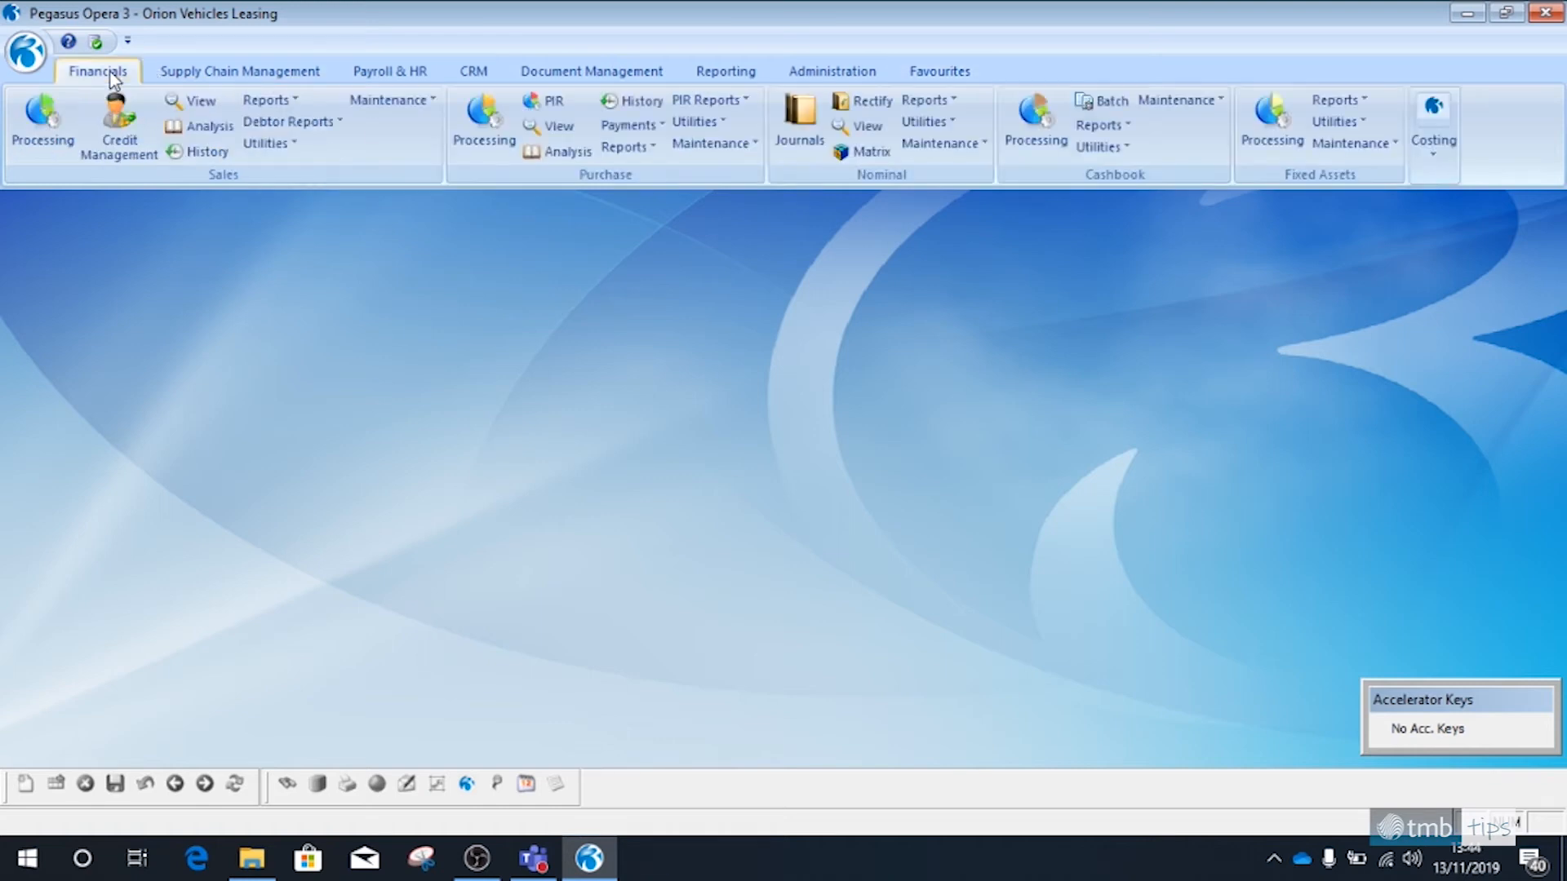
click(696, 121)
right_click(757, 248)
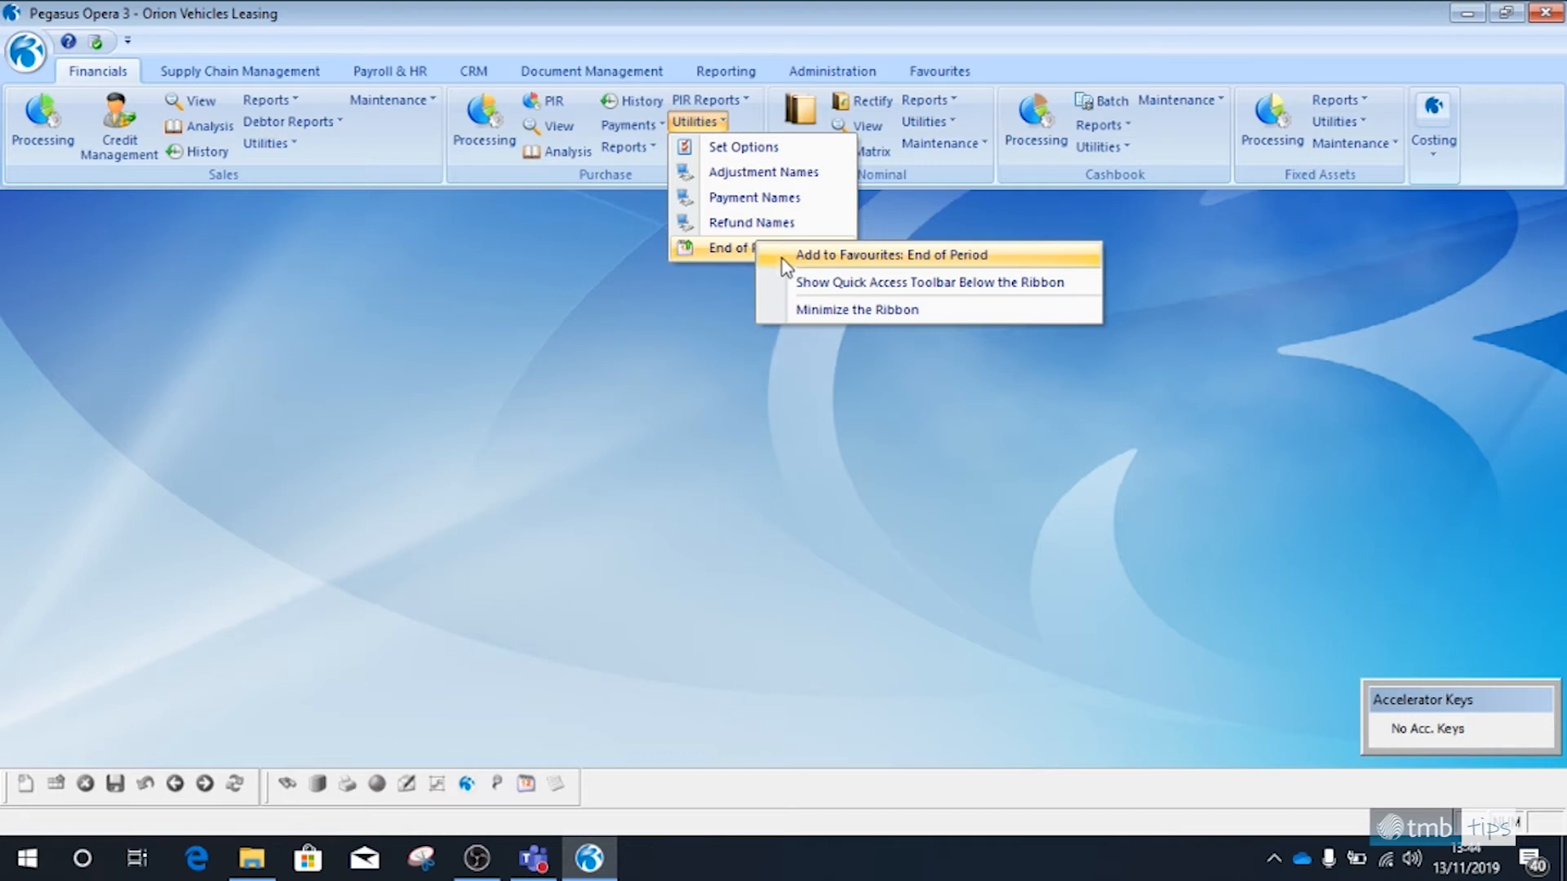
click(824, 254)
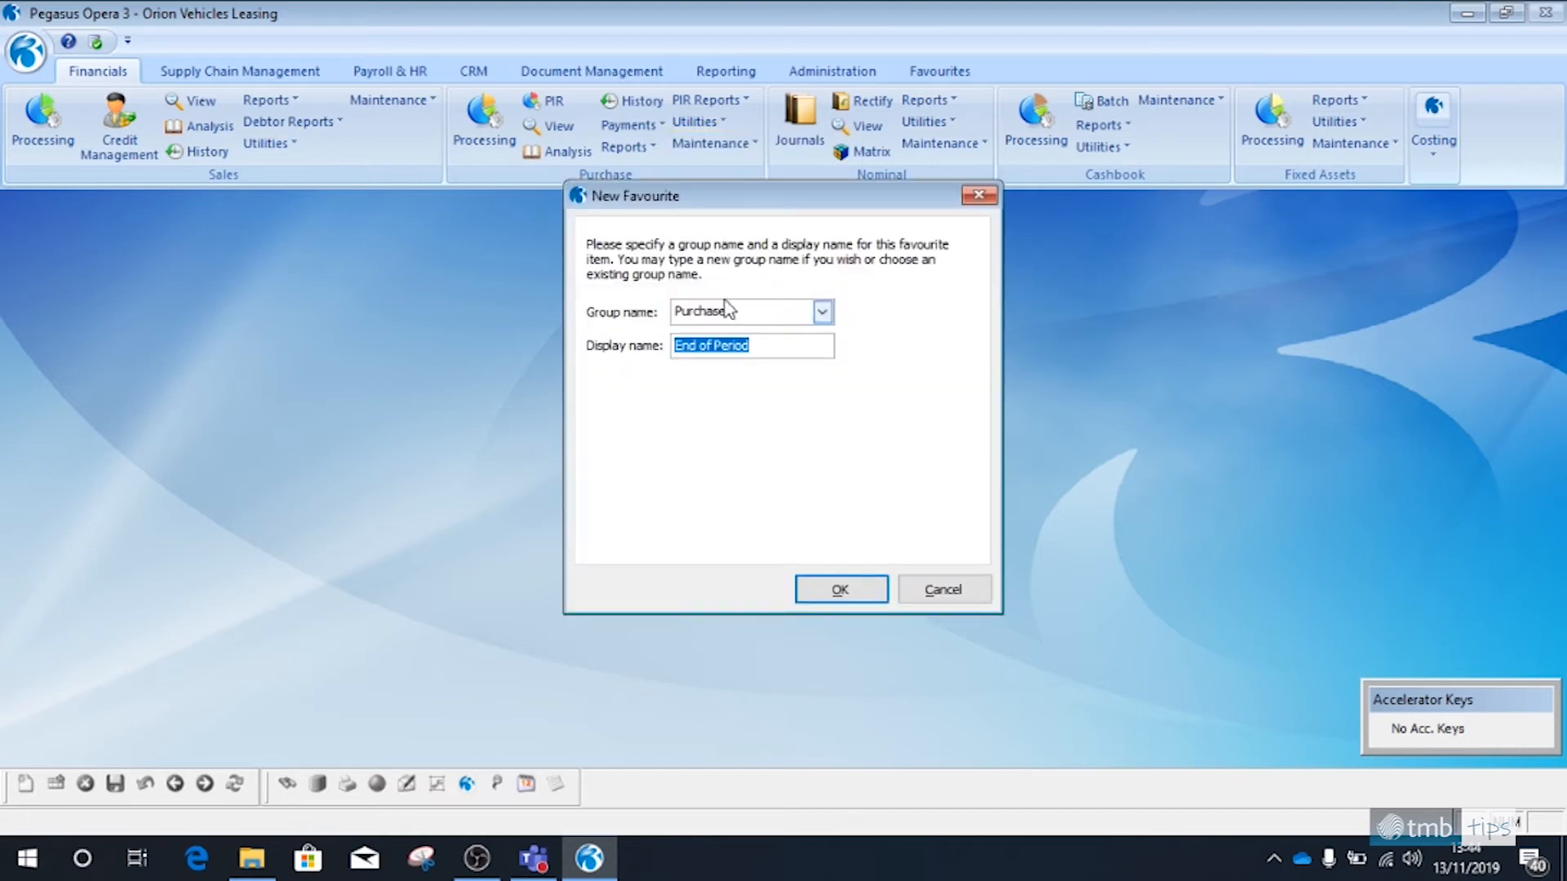
click(822, 312)
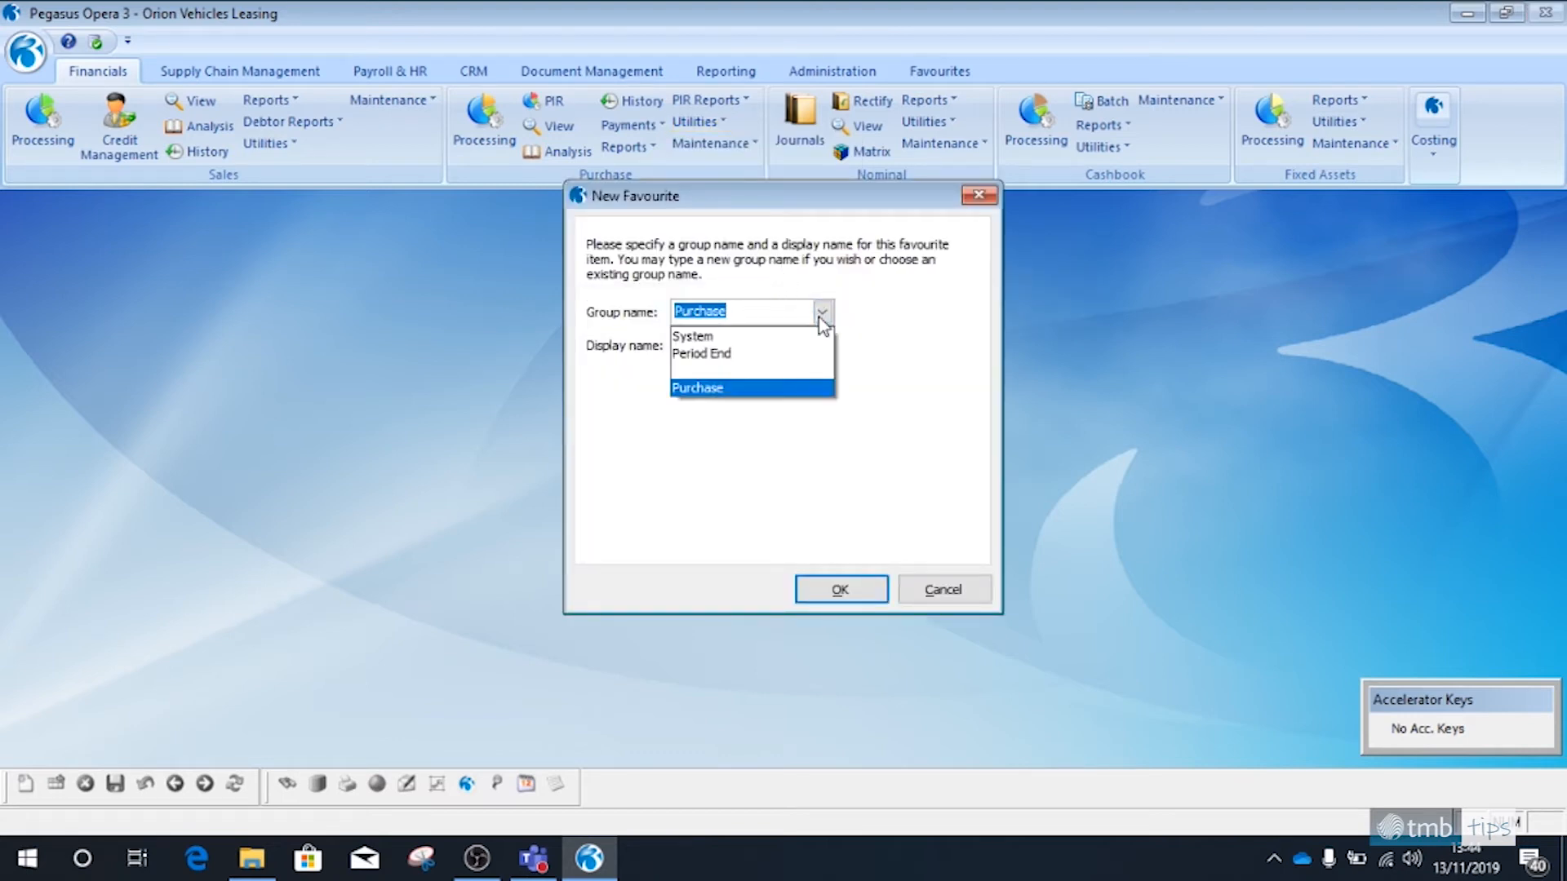
click(779, 354)
click(687, 346)
text(PL End of Period)
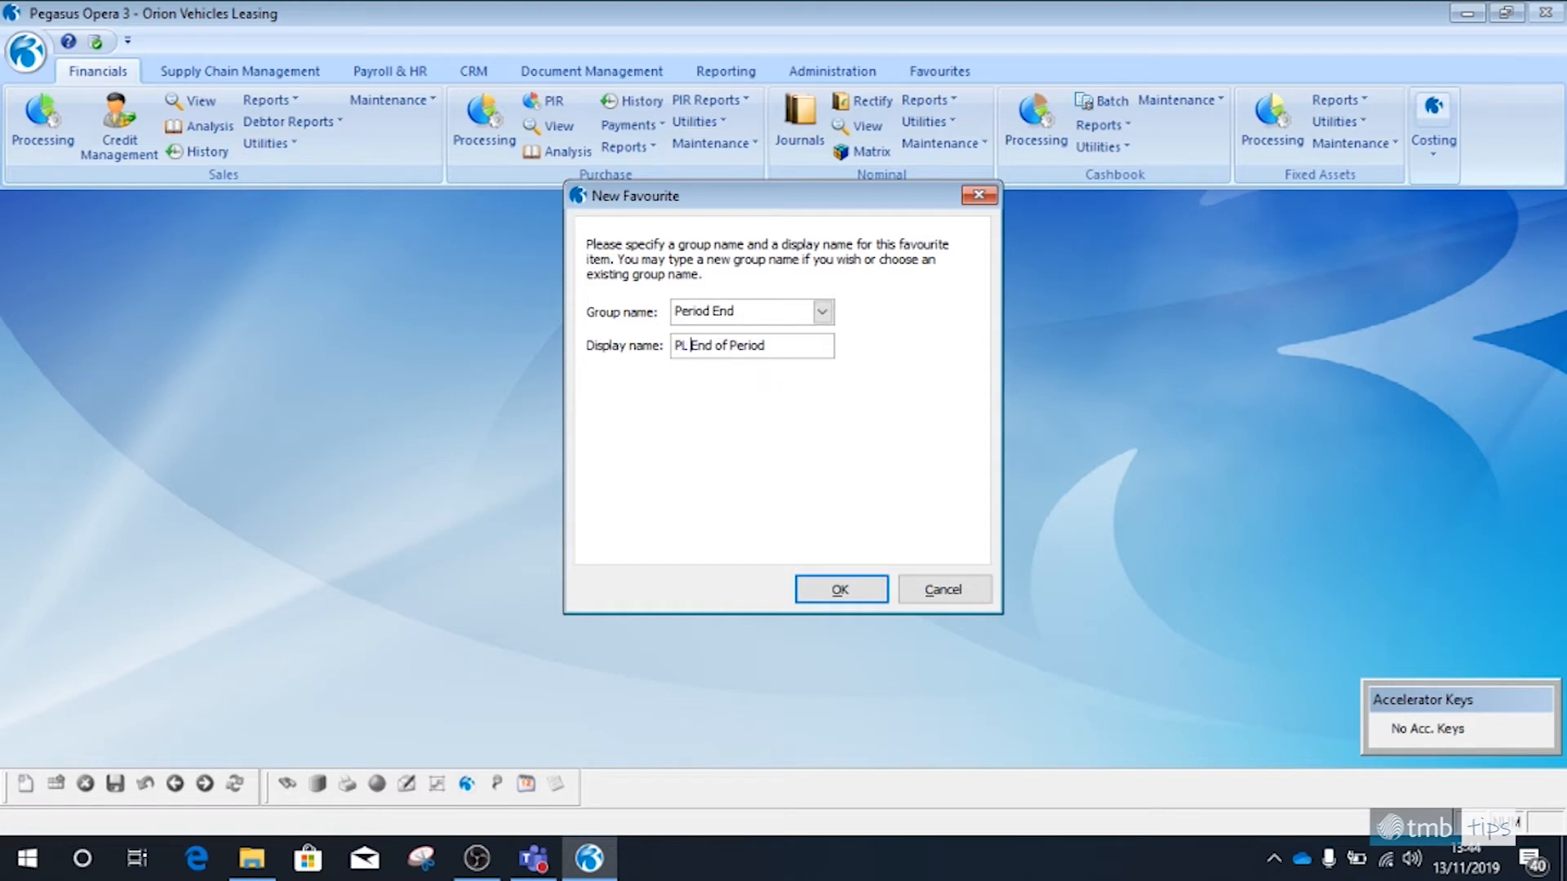
click(840, 589)
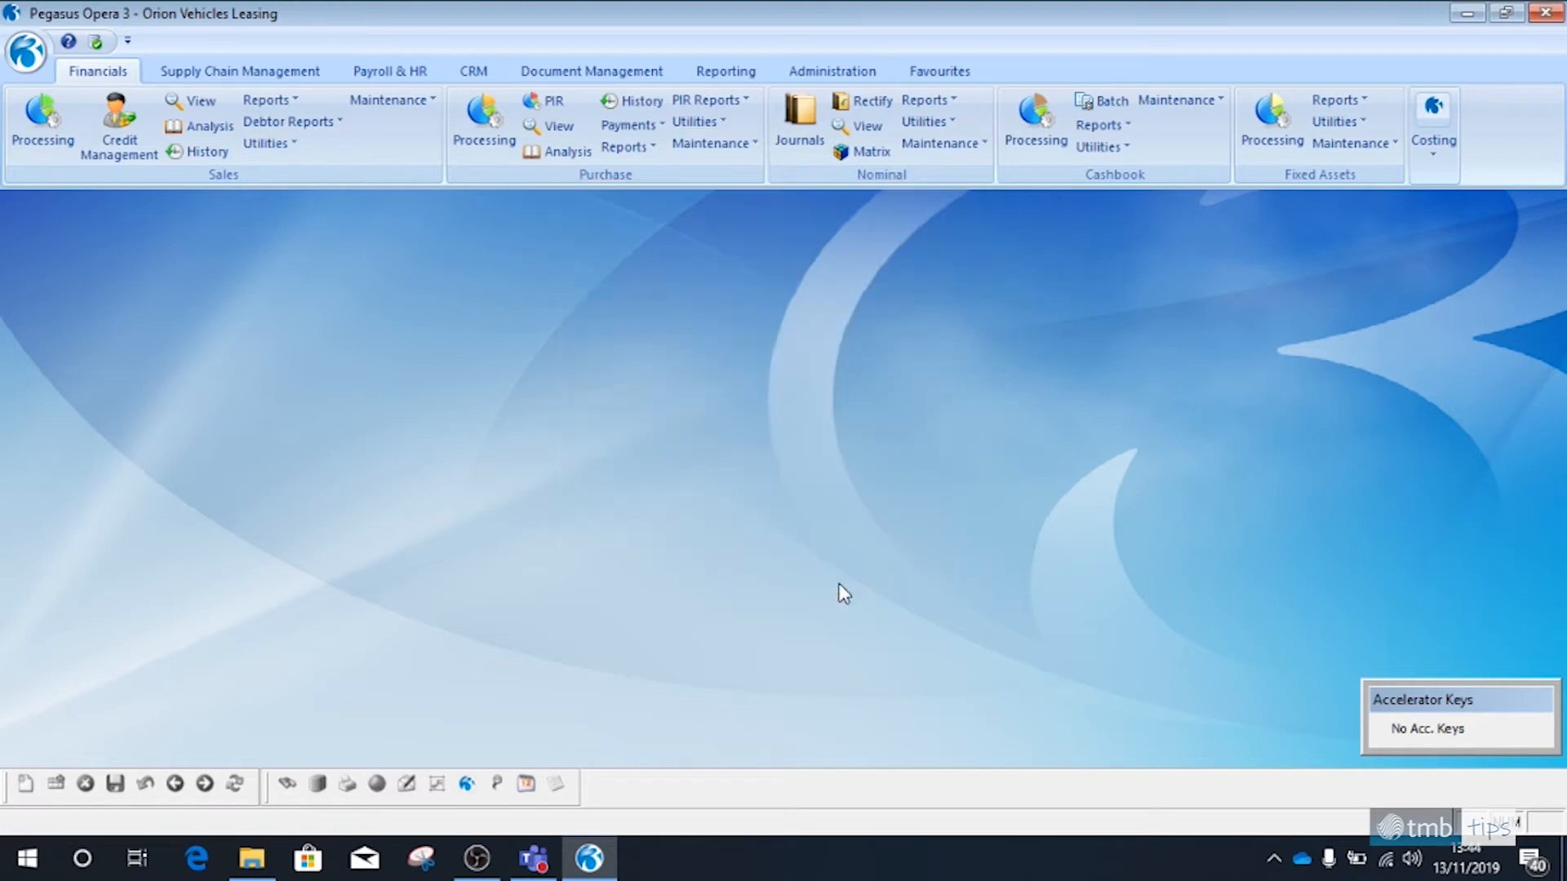
click(943, 74)
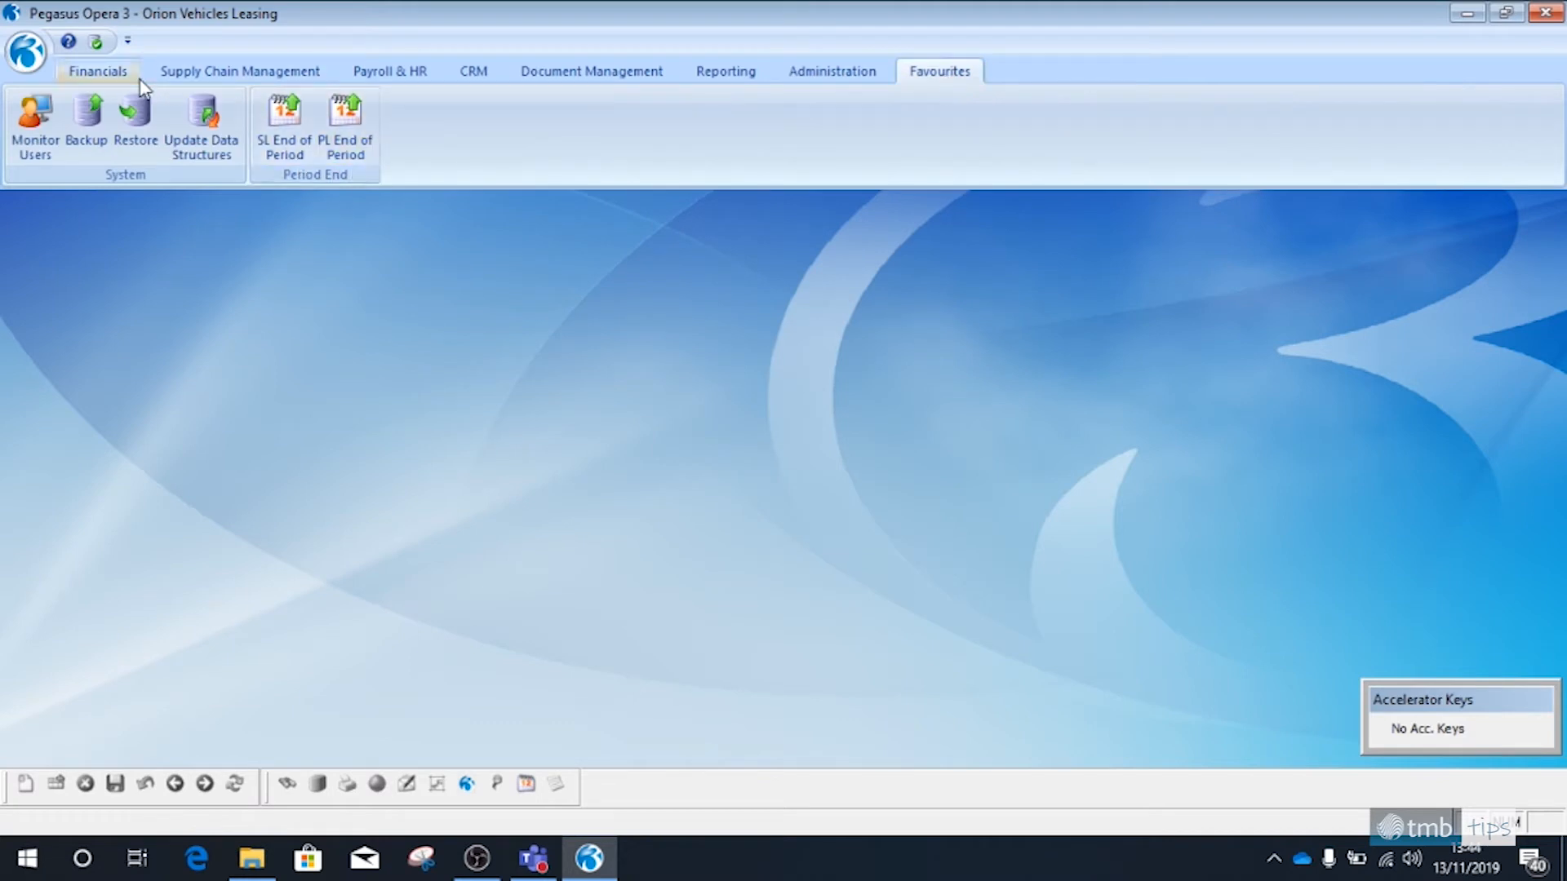
Add the Nominal ledger's Period End routine to the Period End favourites group with the display name NL Period End
click(119, 77)
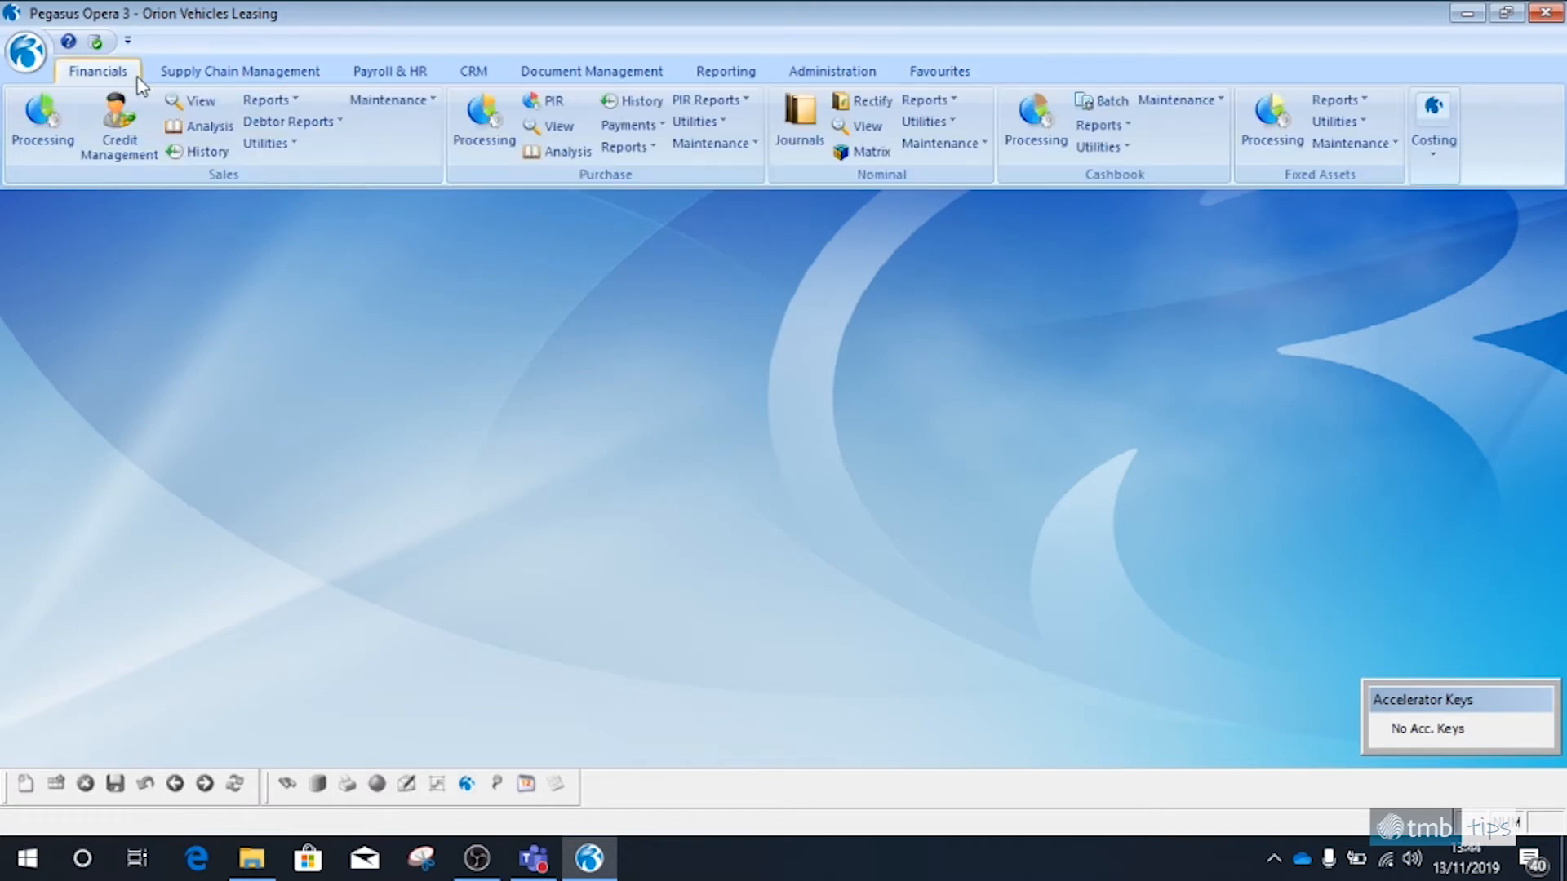
click(929, 122)
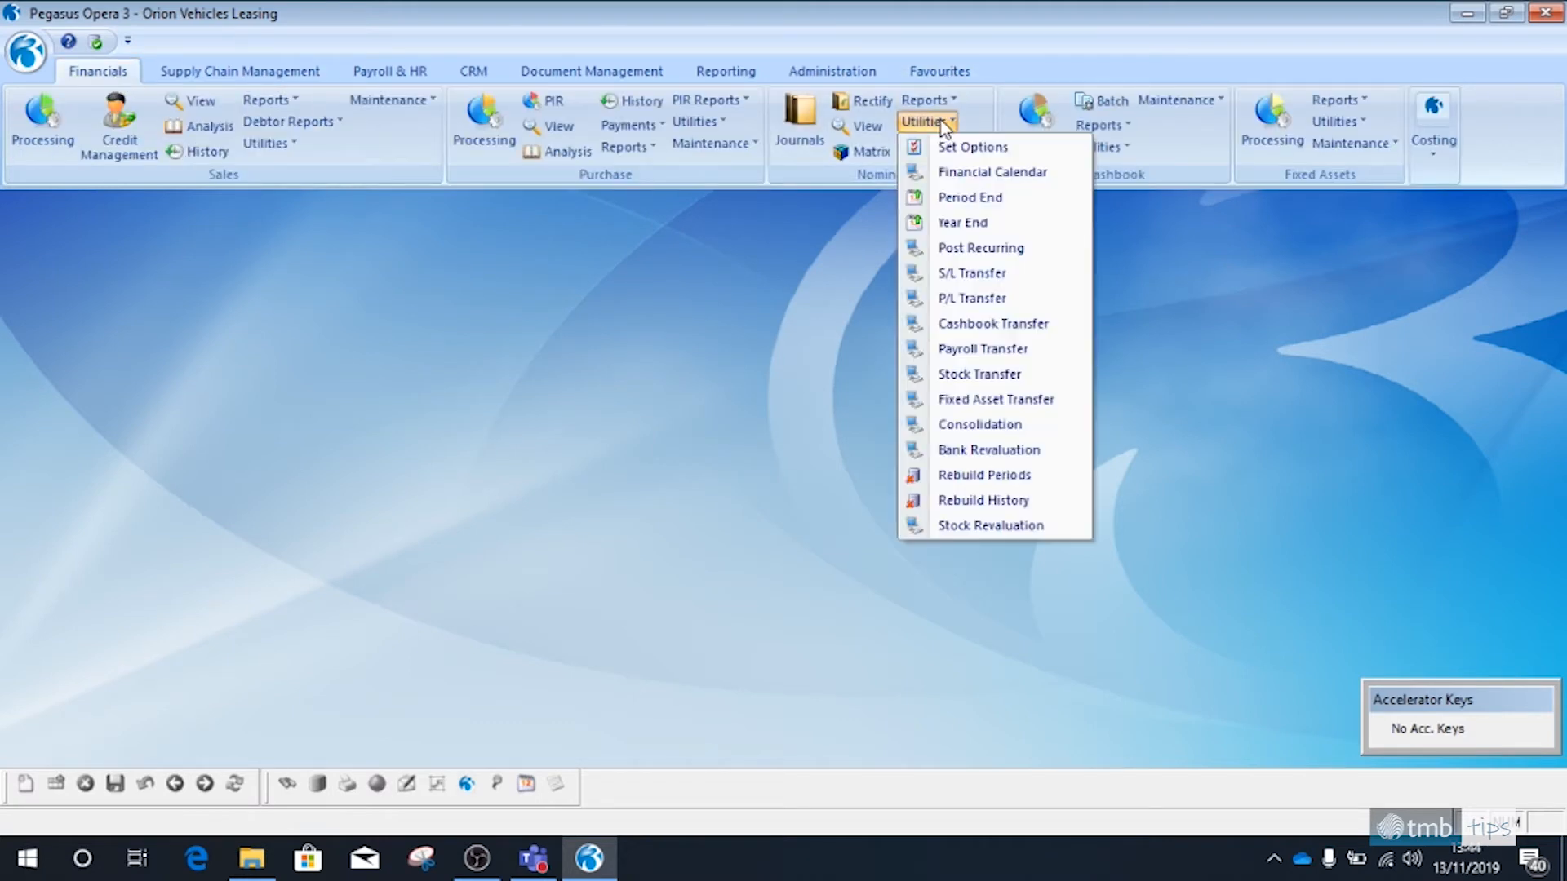
right_click(958, 198)
click(986, 210)
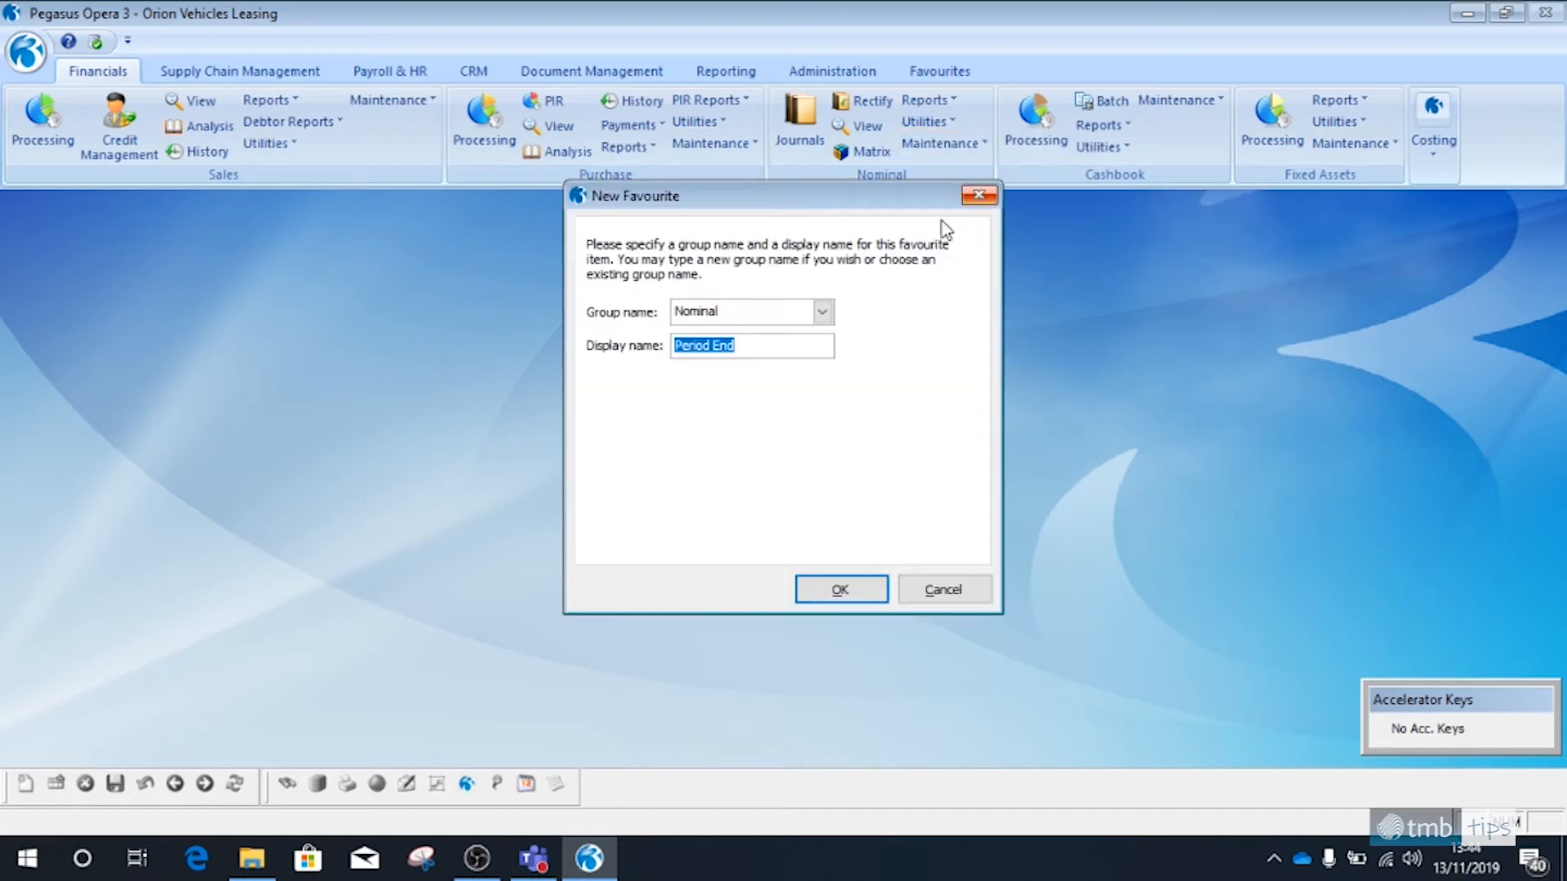
click(823, 312)
click(756, 350)
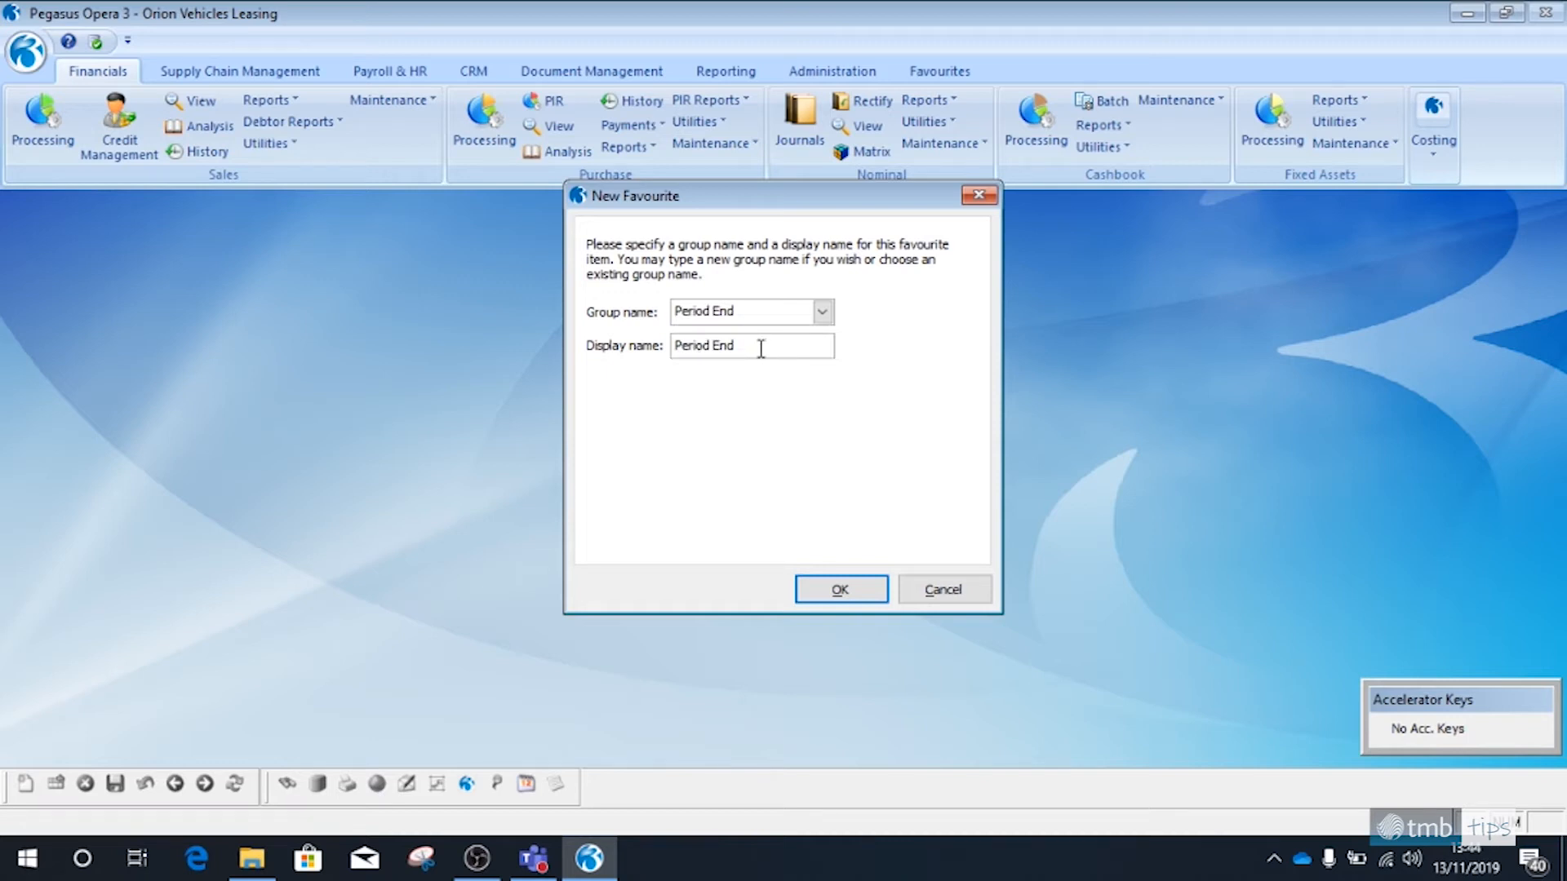
click(677, 351)
text(NL)
click(842, 590)
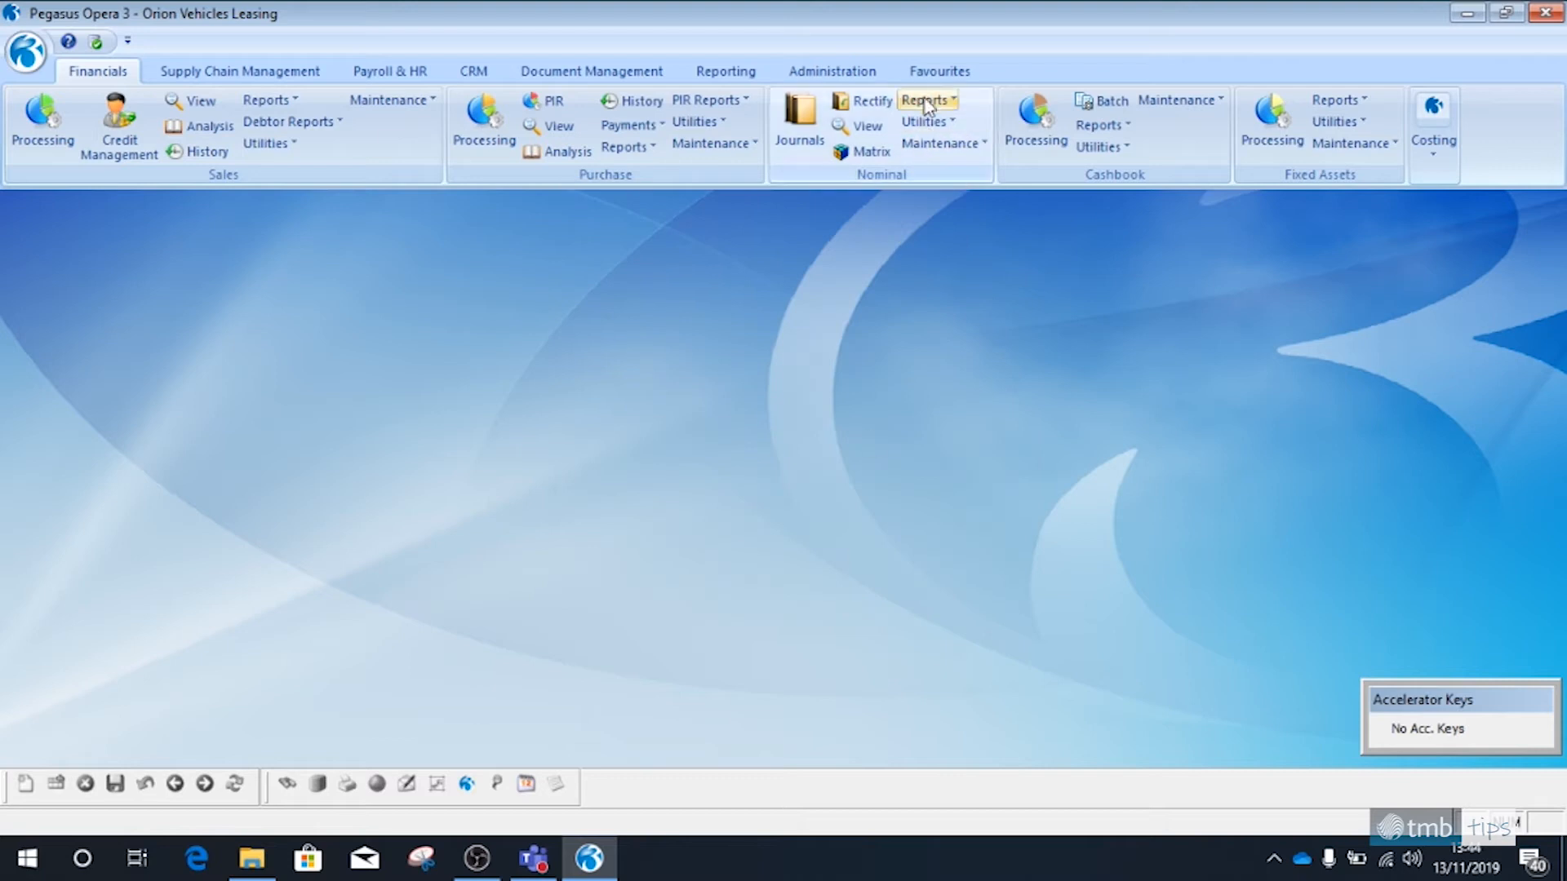
click(943, 71)
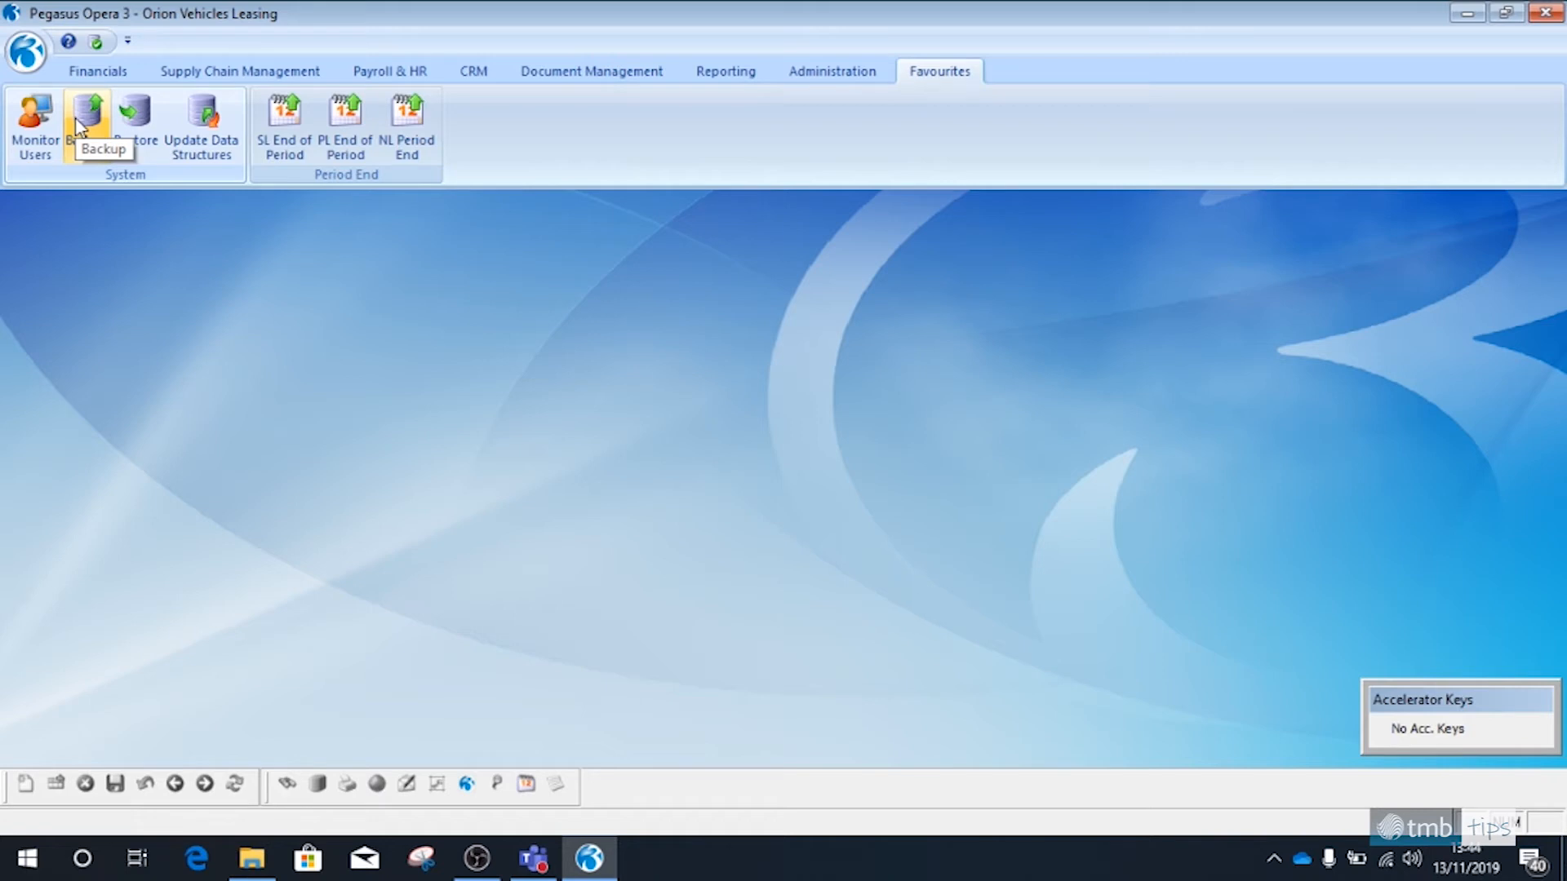
Start a new favourite for the Sales ledger's Debtors Report
click(106, 74)
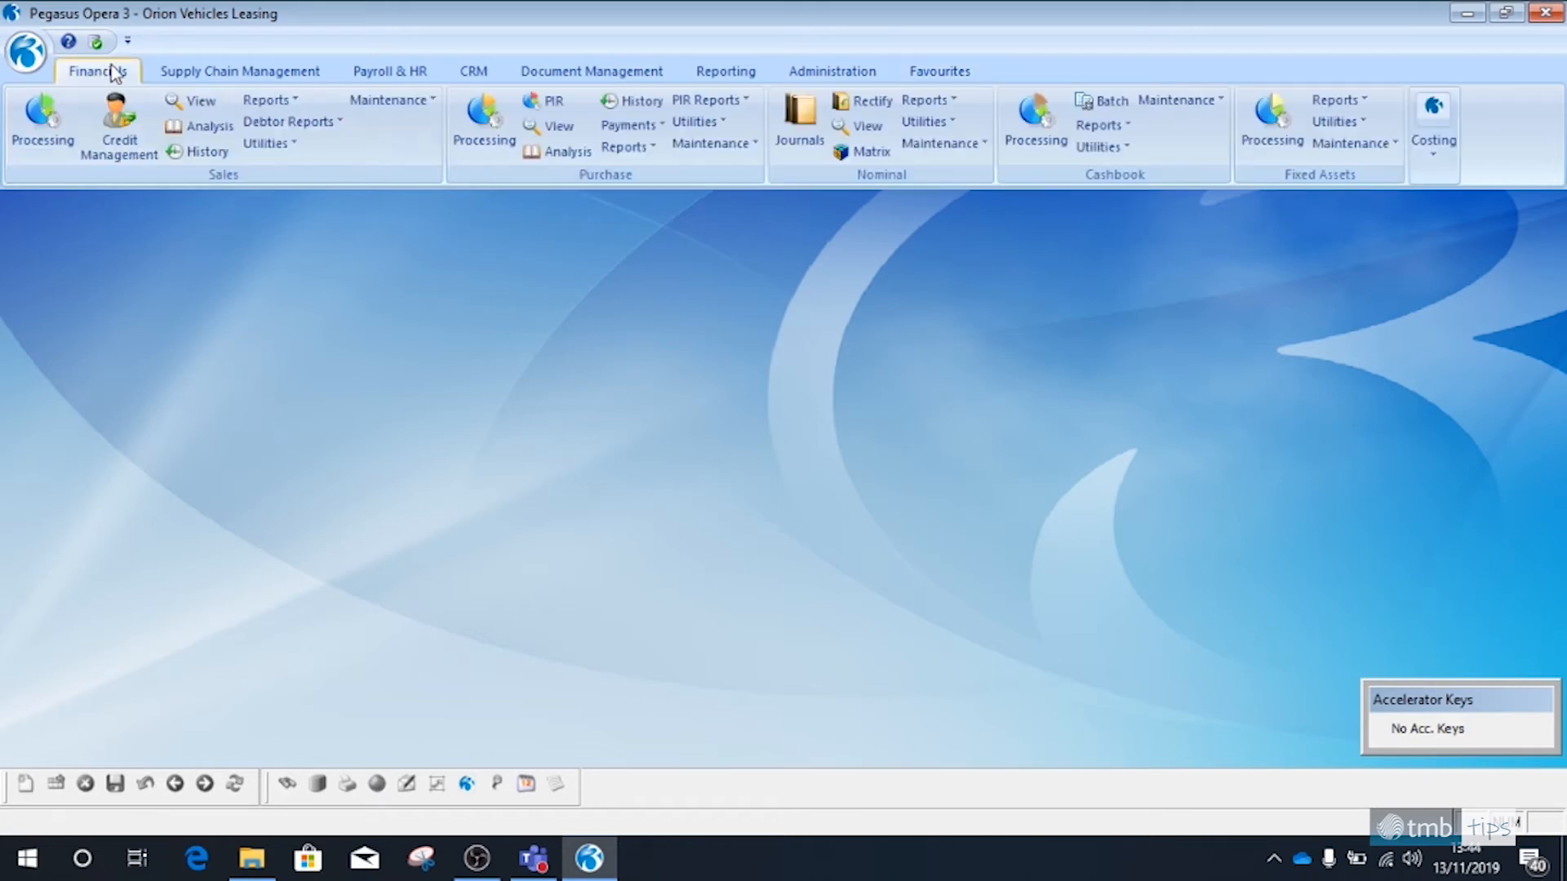
click(287, 121)
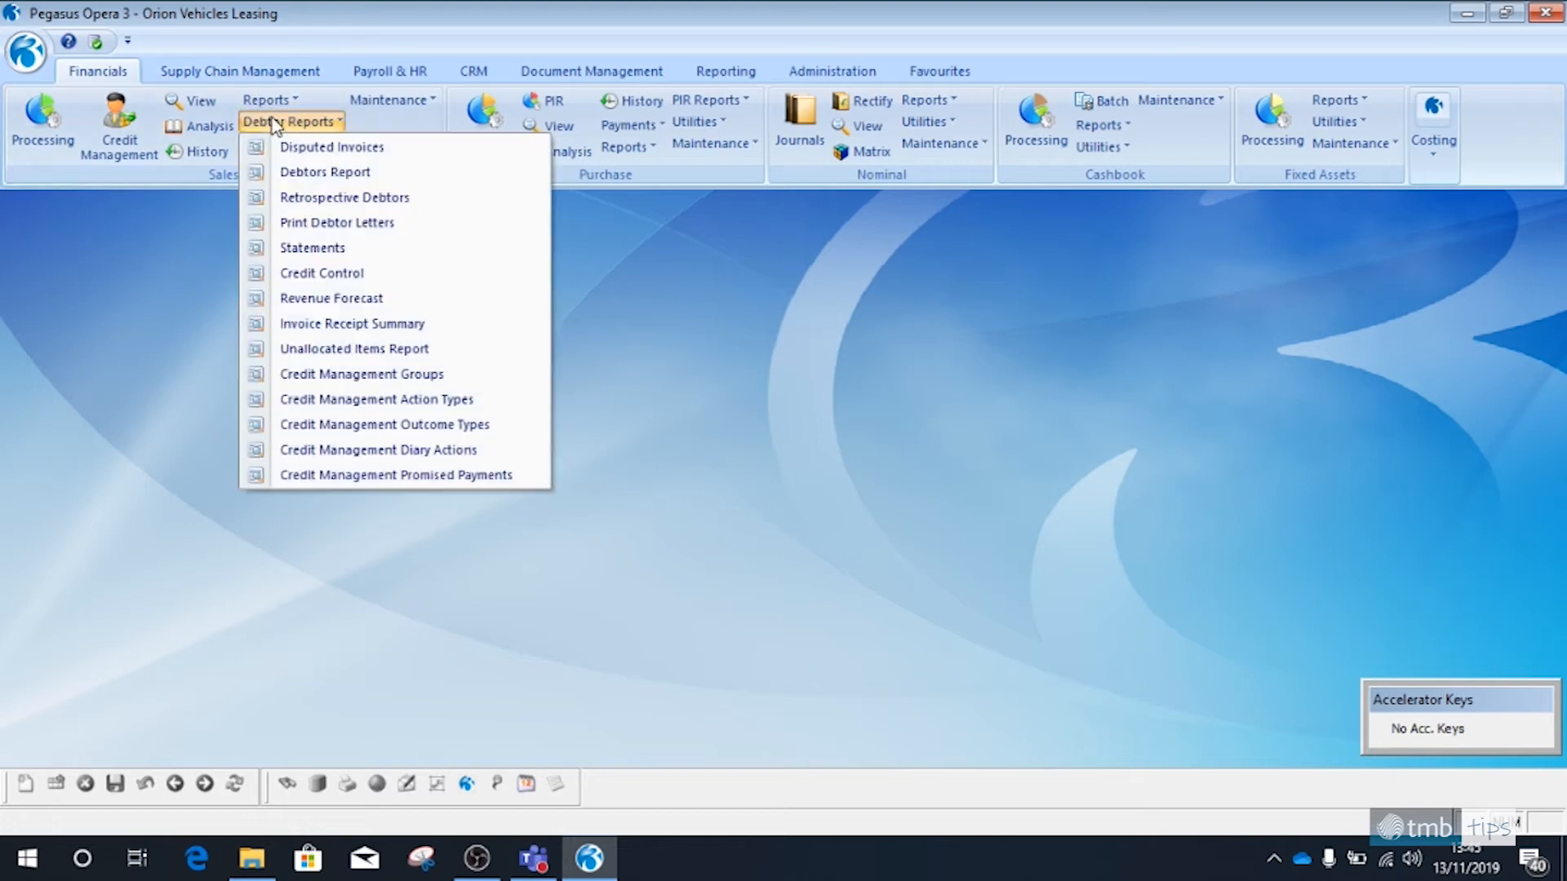
right_click(302, 174)
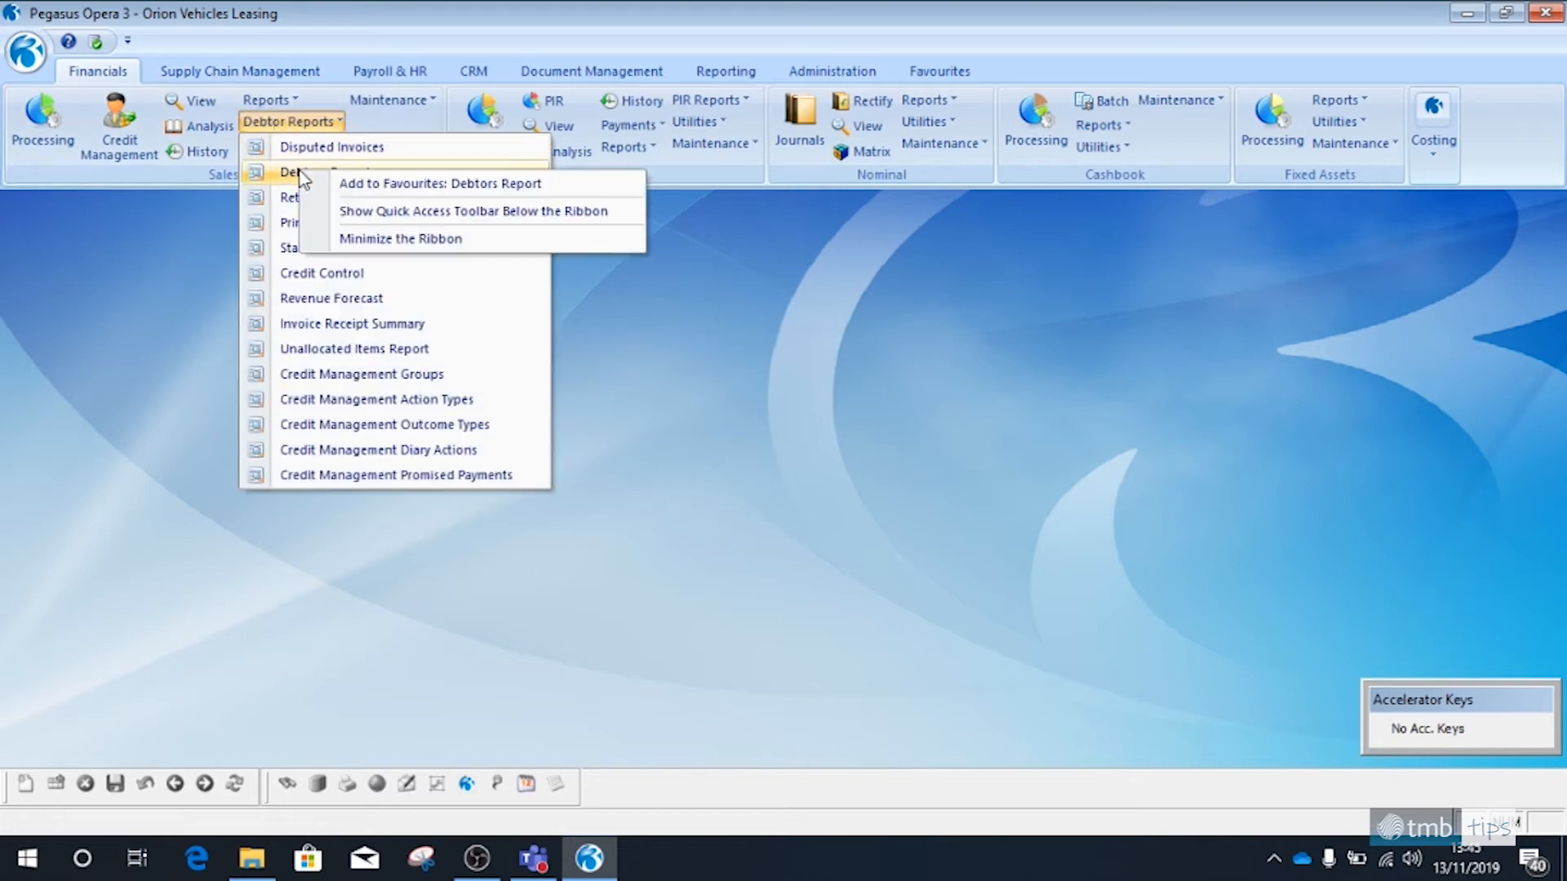
click(370, 181)
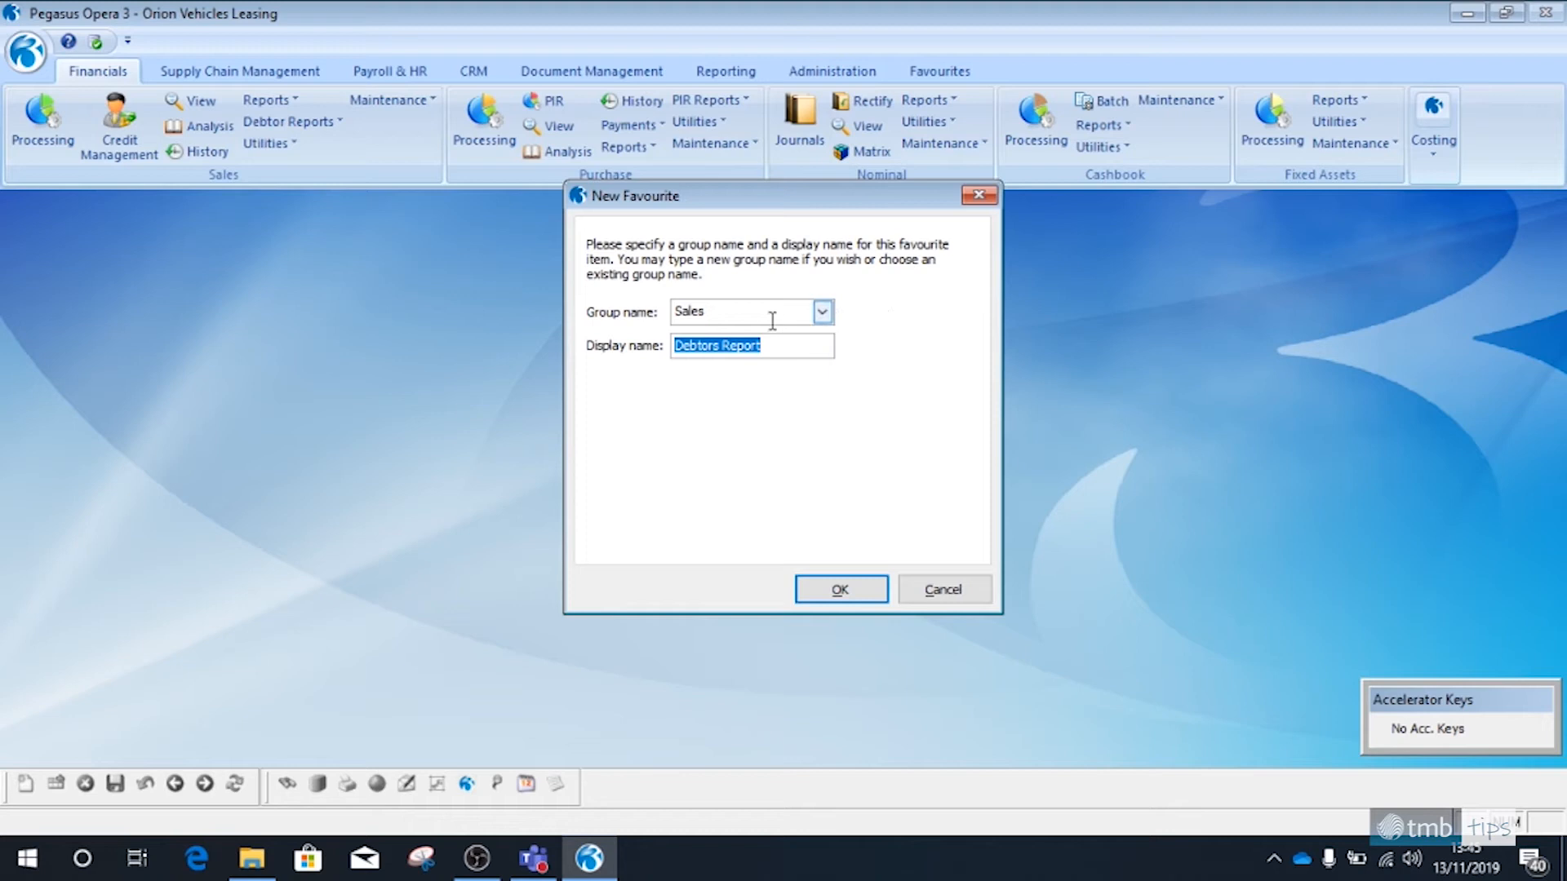
Assign the Debtors Report favourite to a new group named Reports, save it and show the favourites
click(822, 311)
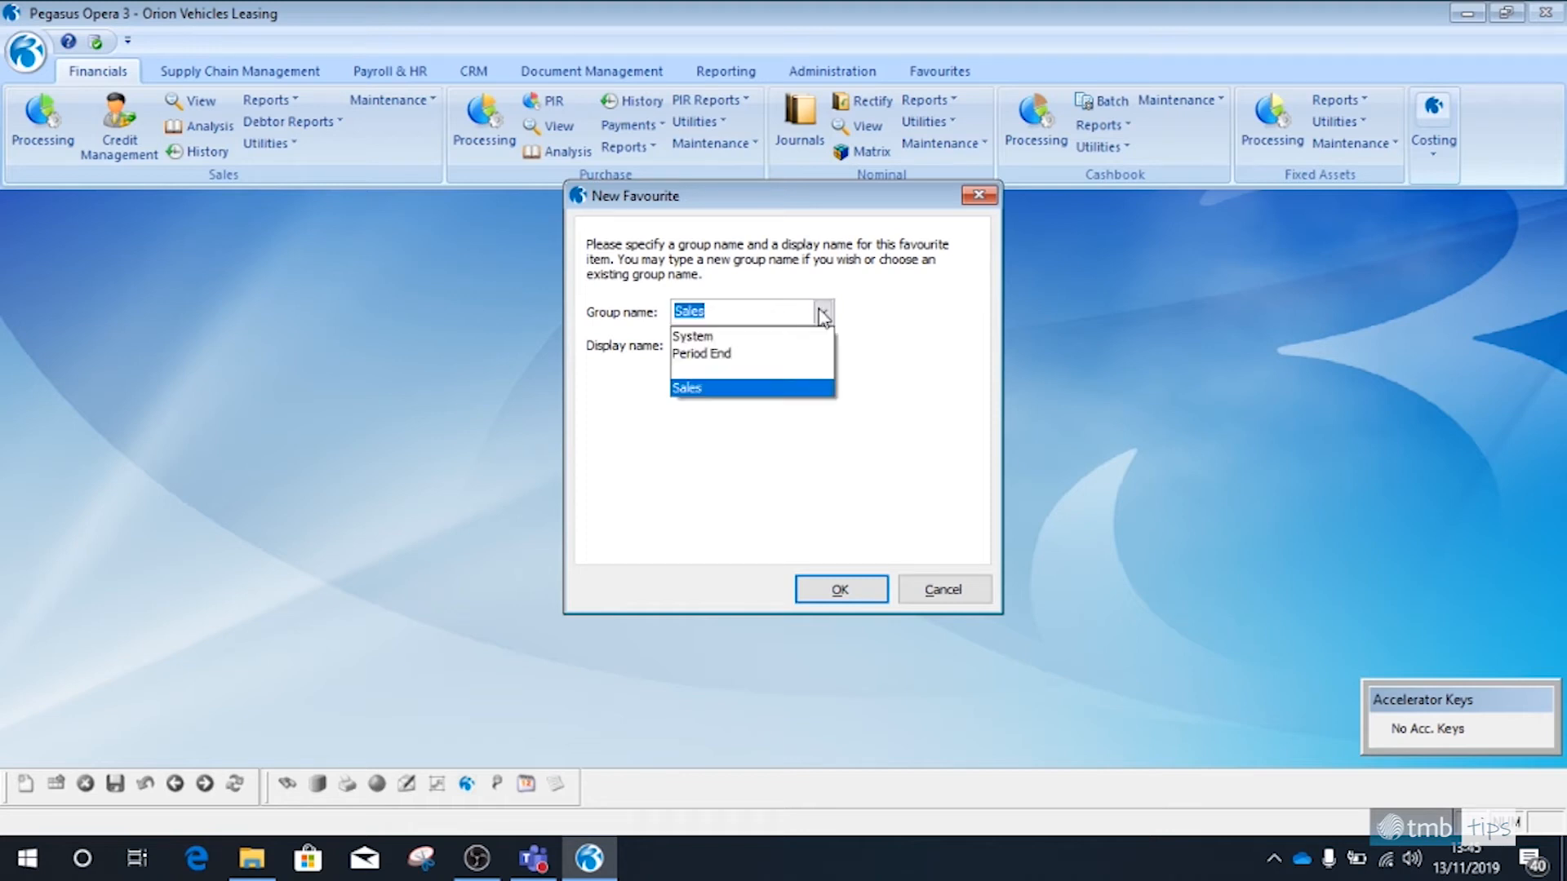
click(767, 375)
text(Rerp)
key(BackSpace)
key(BackSpace)
key(BackSpace)
text(erpo)
key(BackSpace)
key(BackSpace)
key(BackSpace)
text(ports)
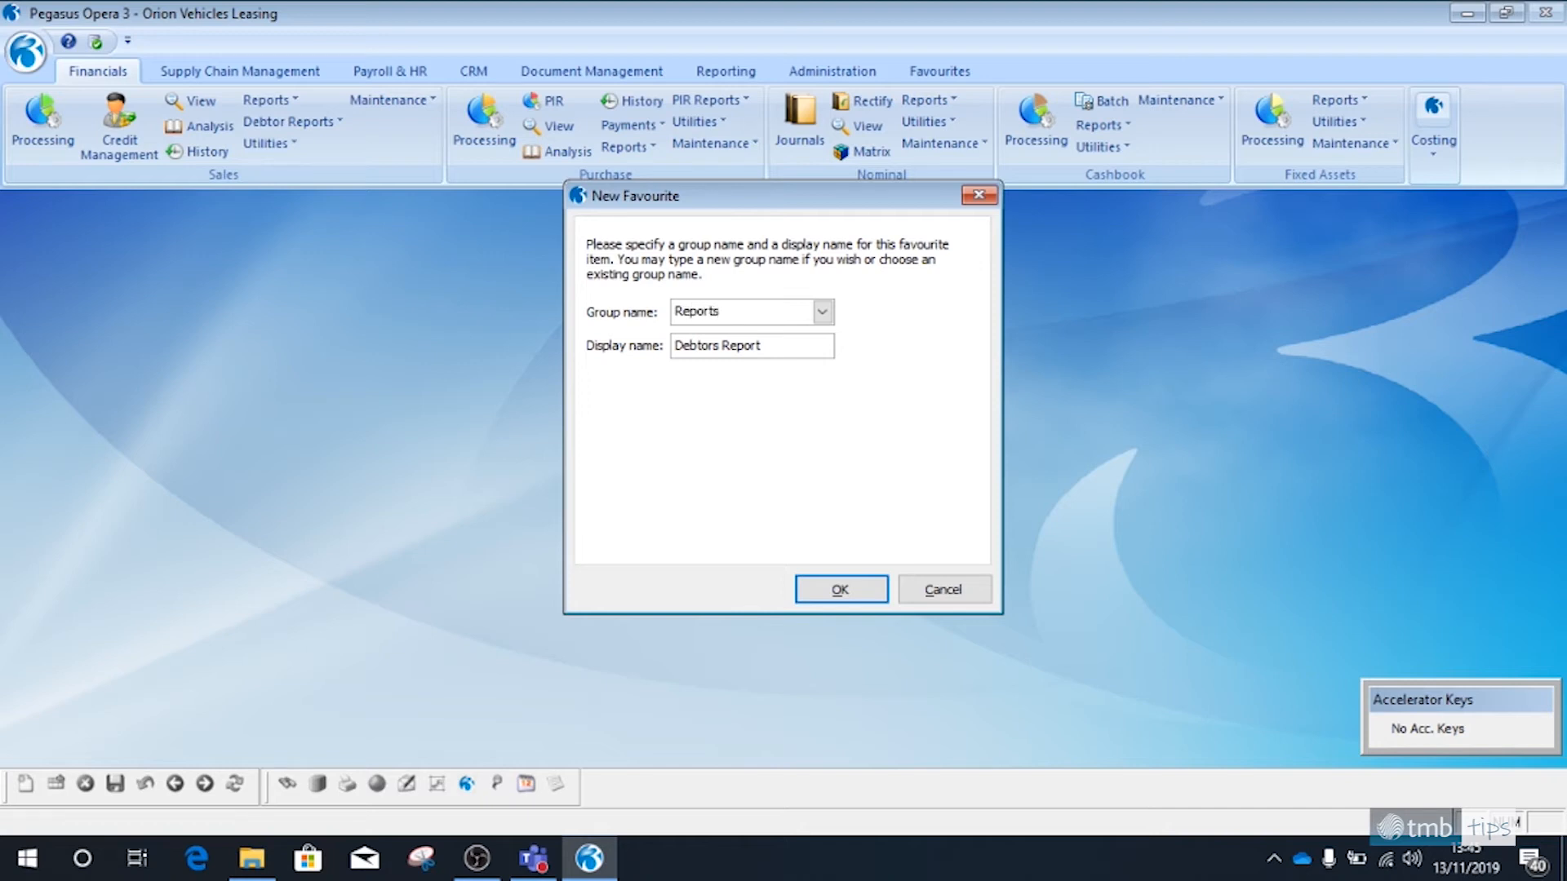
click(841, 589)
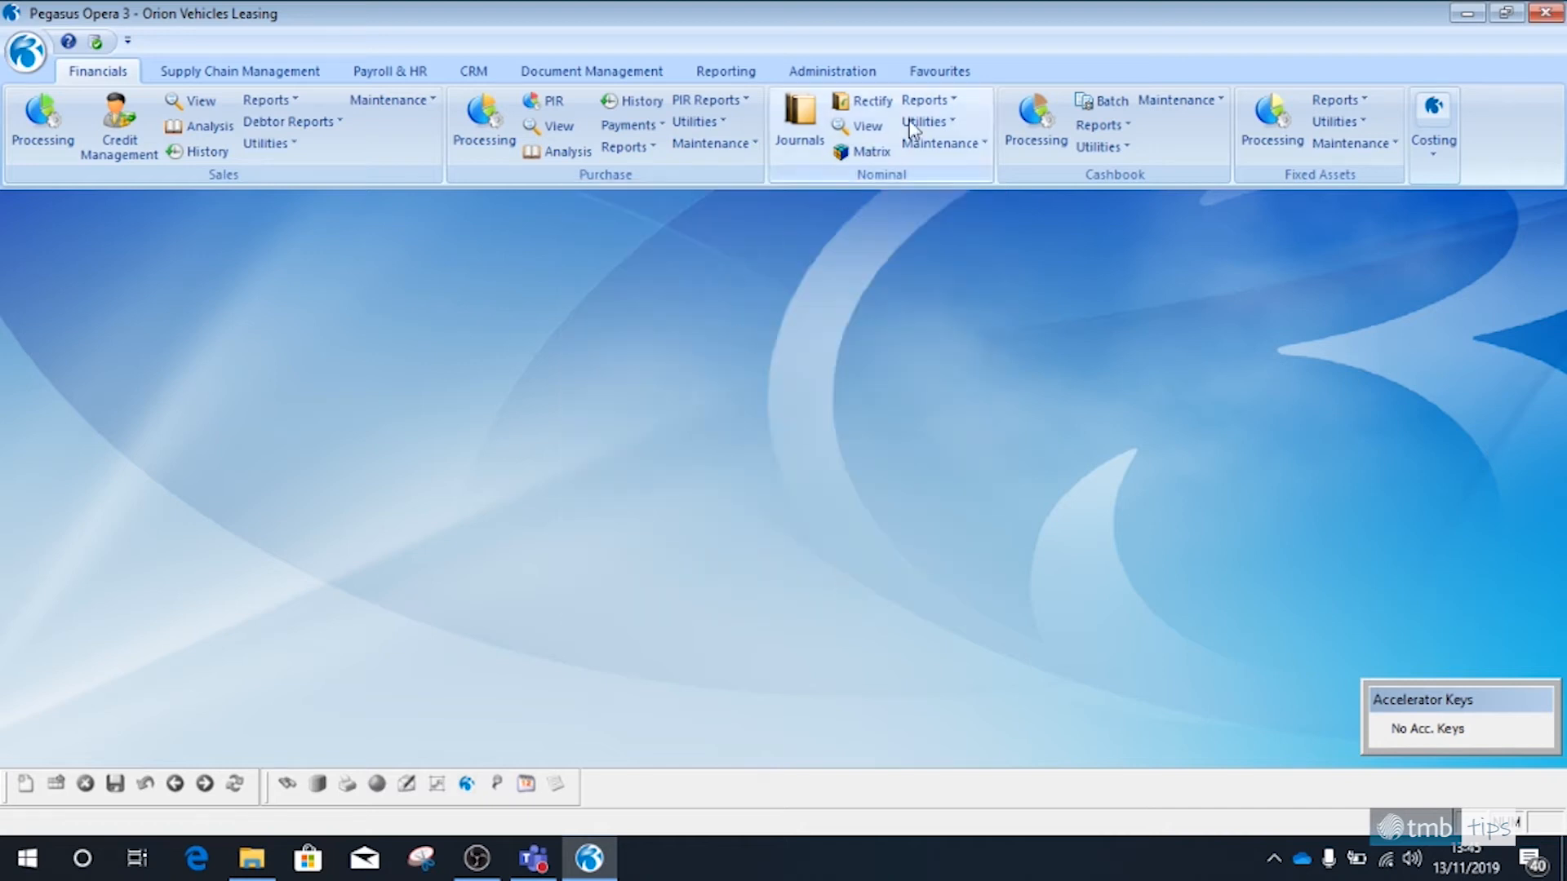
click(961, 71)
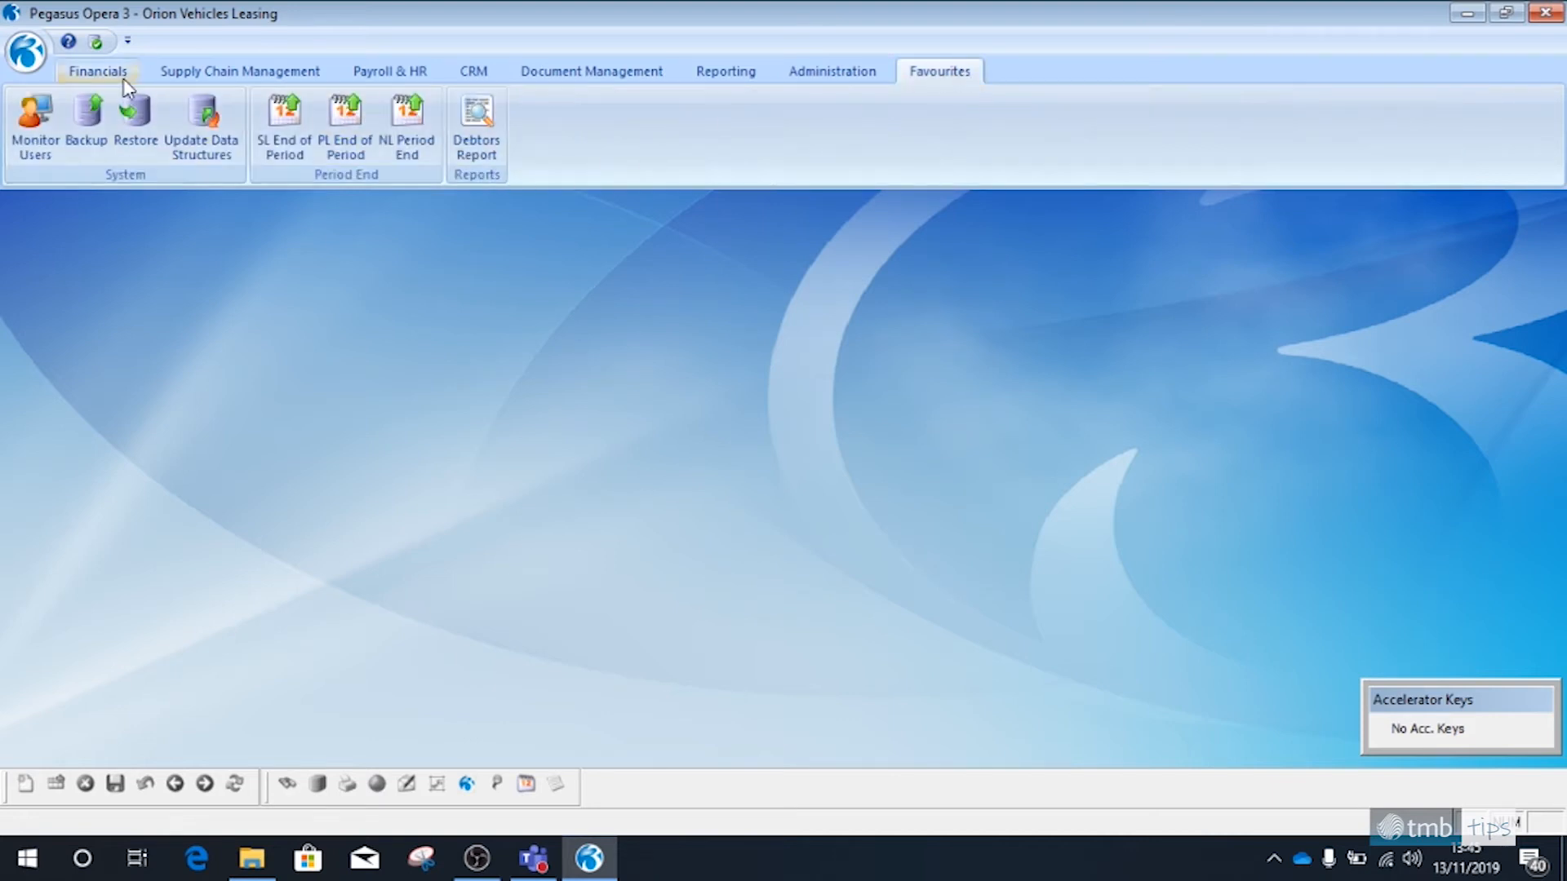
Add the Purchase ledger's Creditors Report to the favourites in the existing Reports group
click(98, 71)
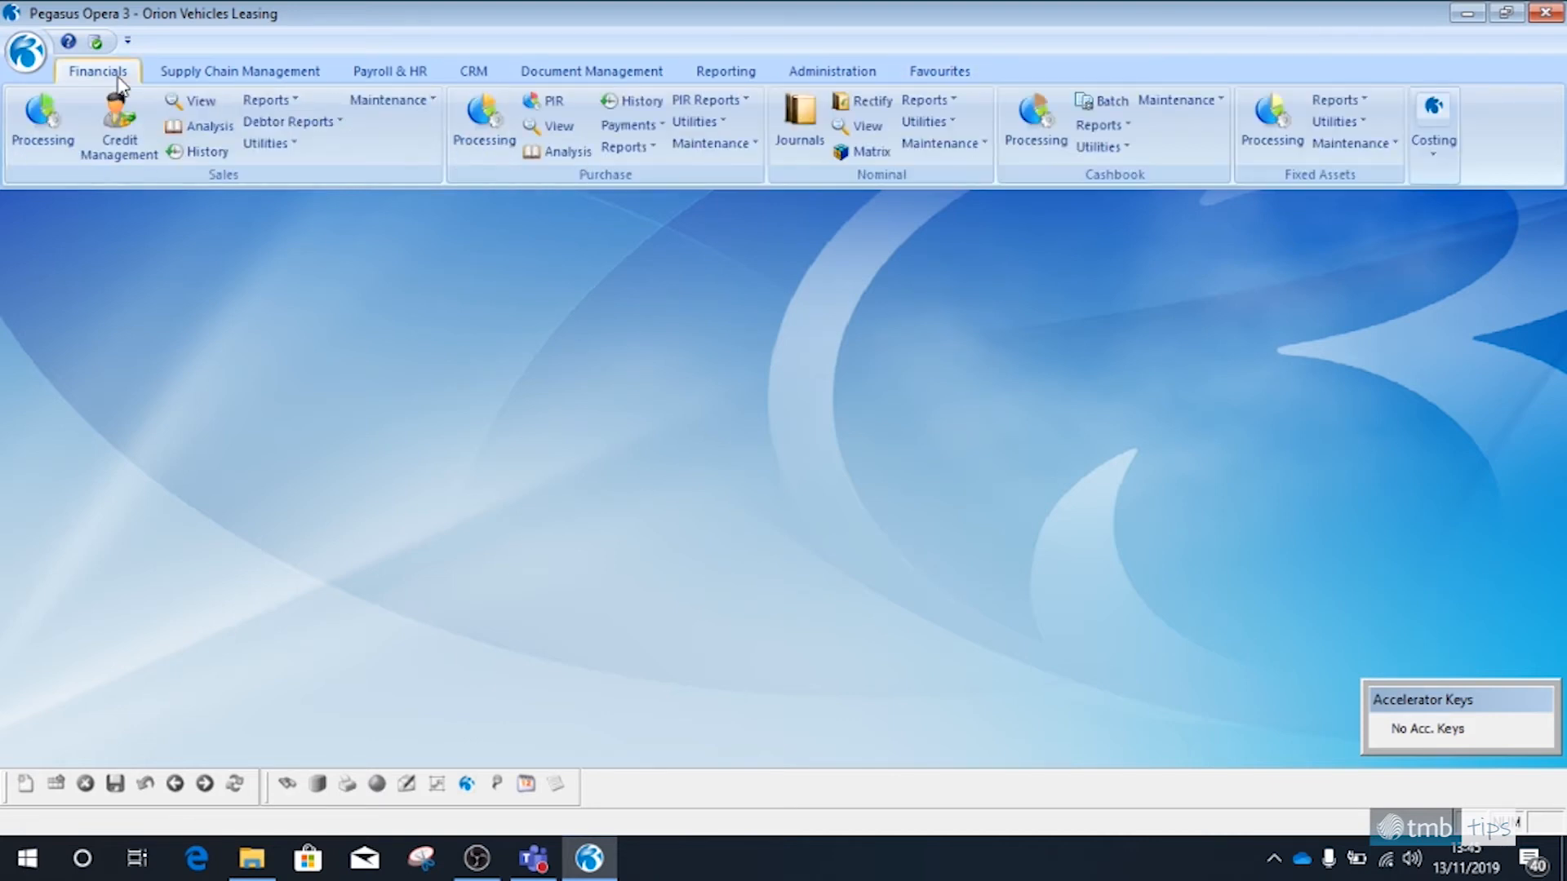
click(641, 153)
right_click(684, 302)
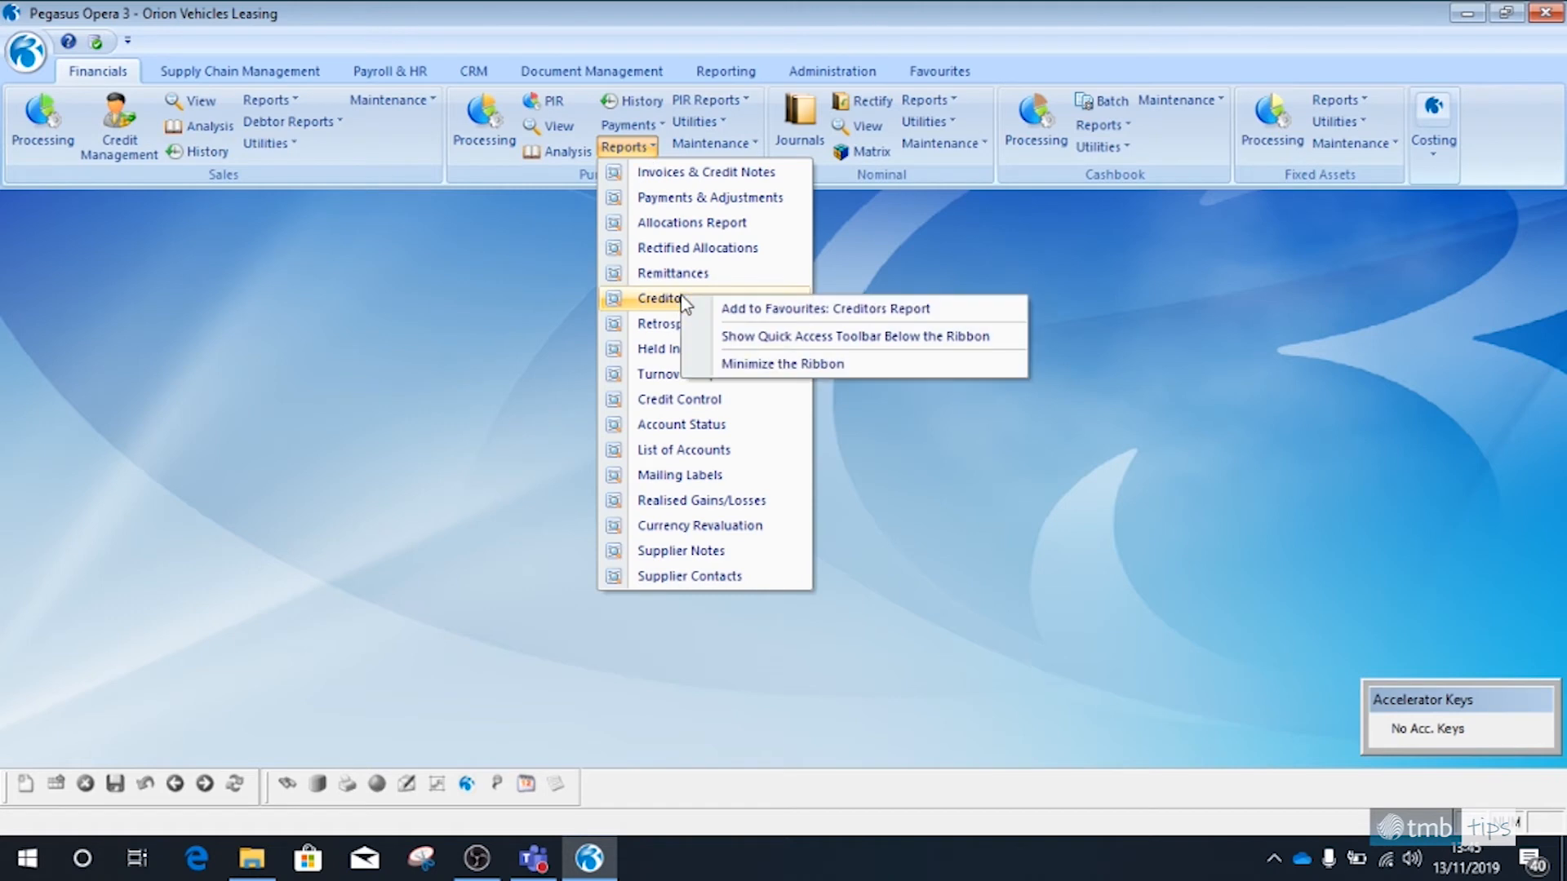
click(734, 308)
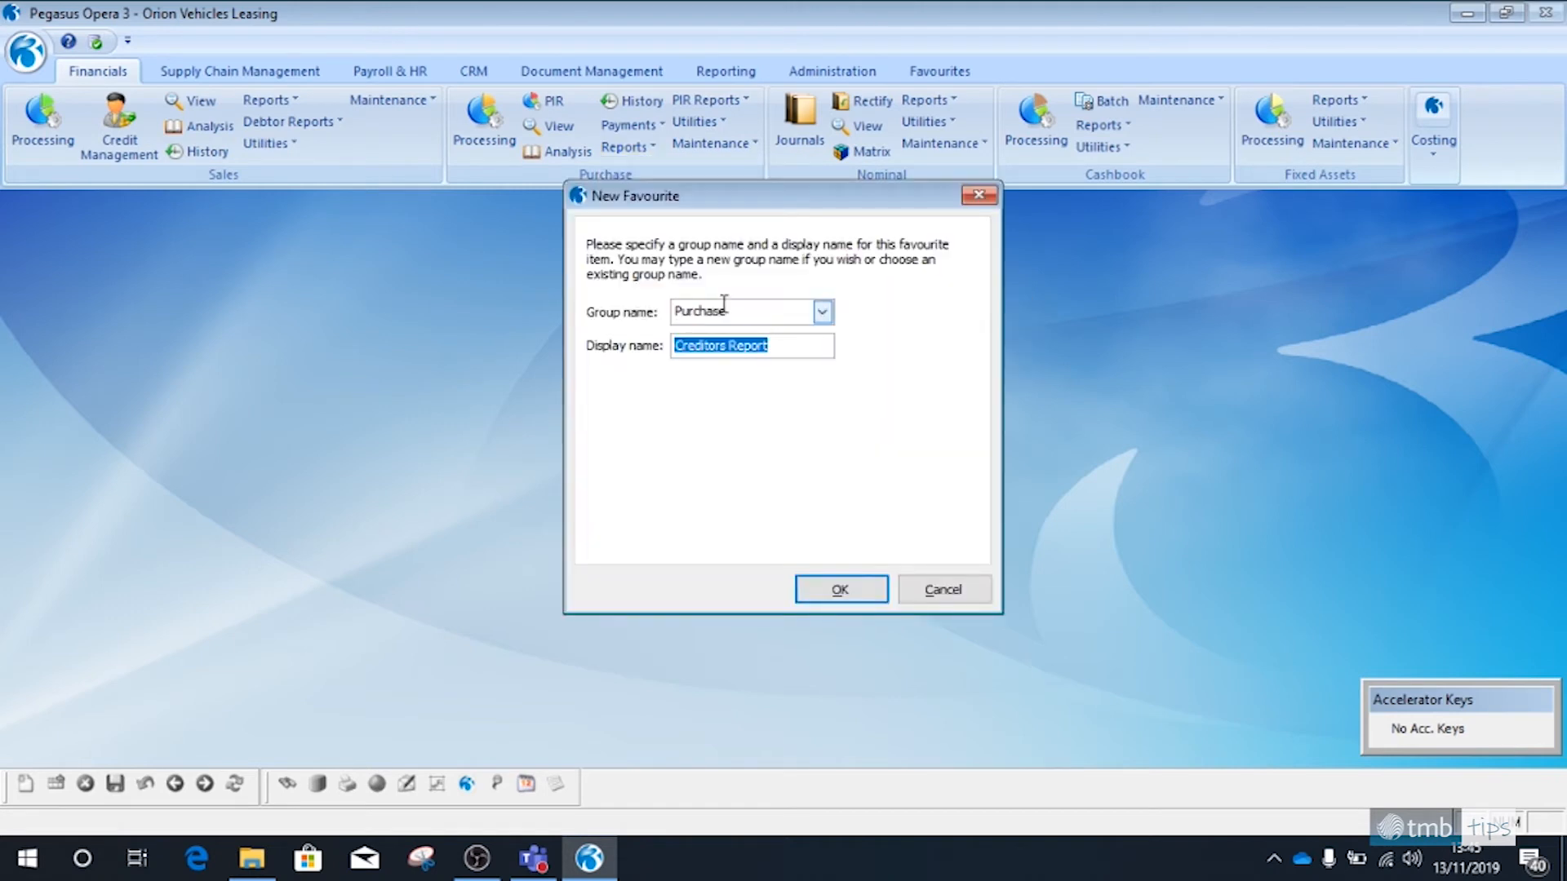
click(821, 312)
click(701, 367)
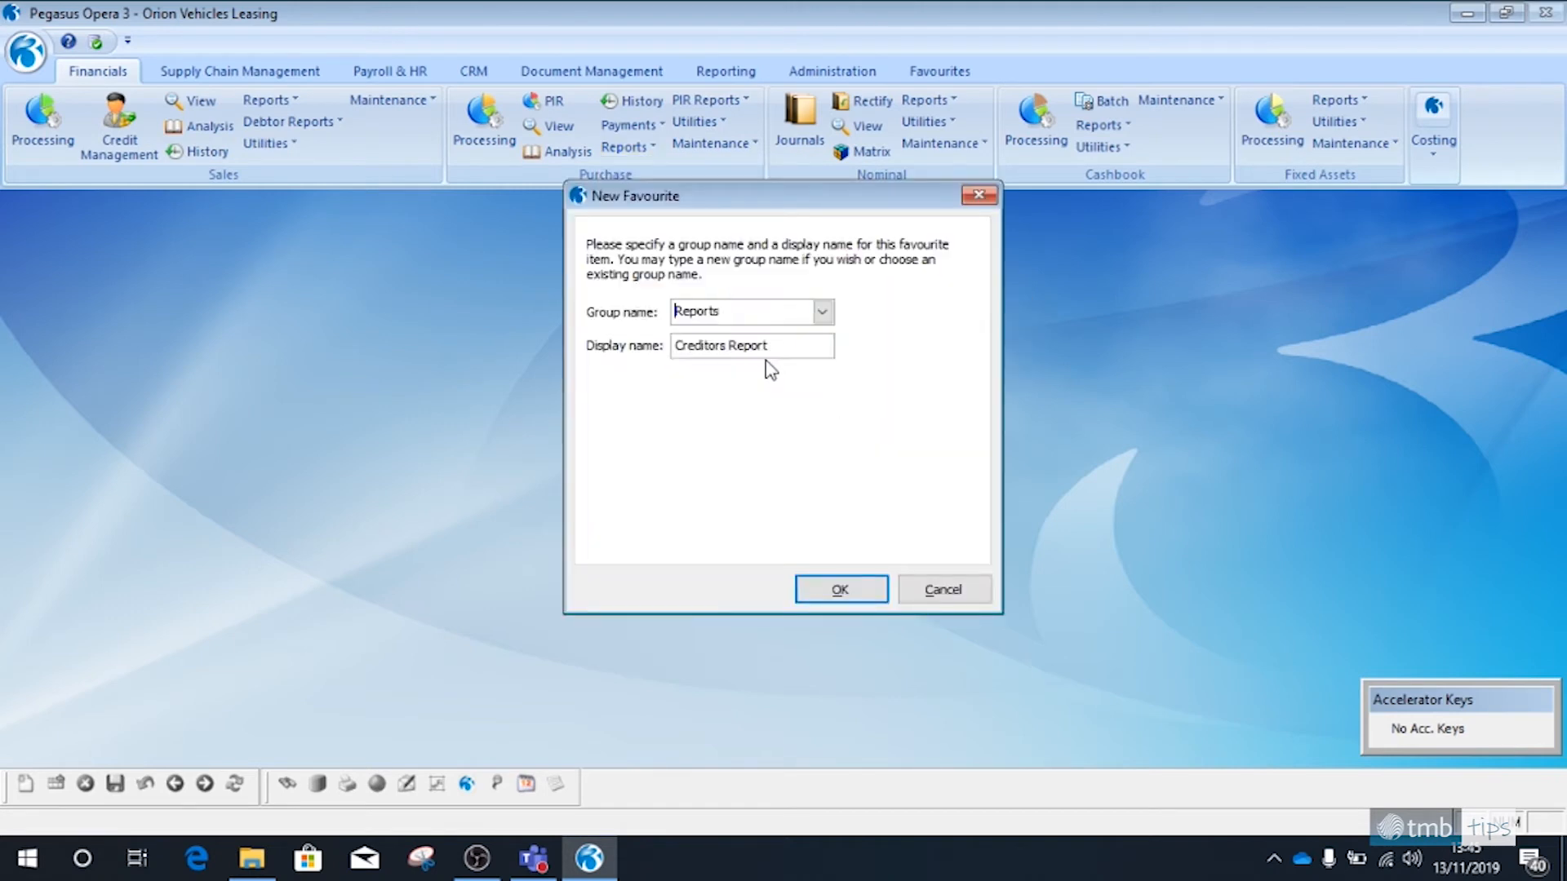
click(841, 589)
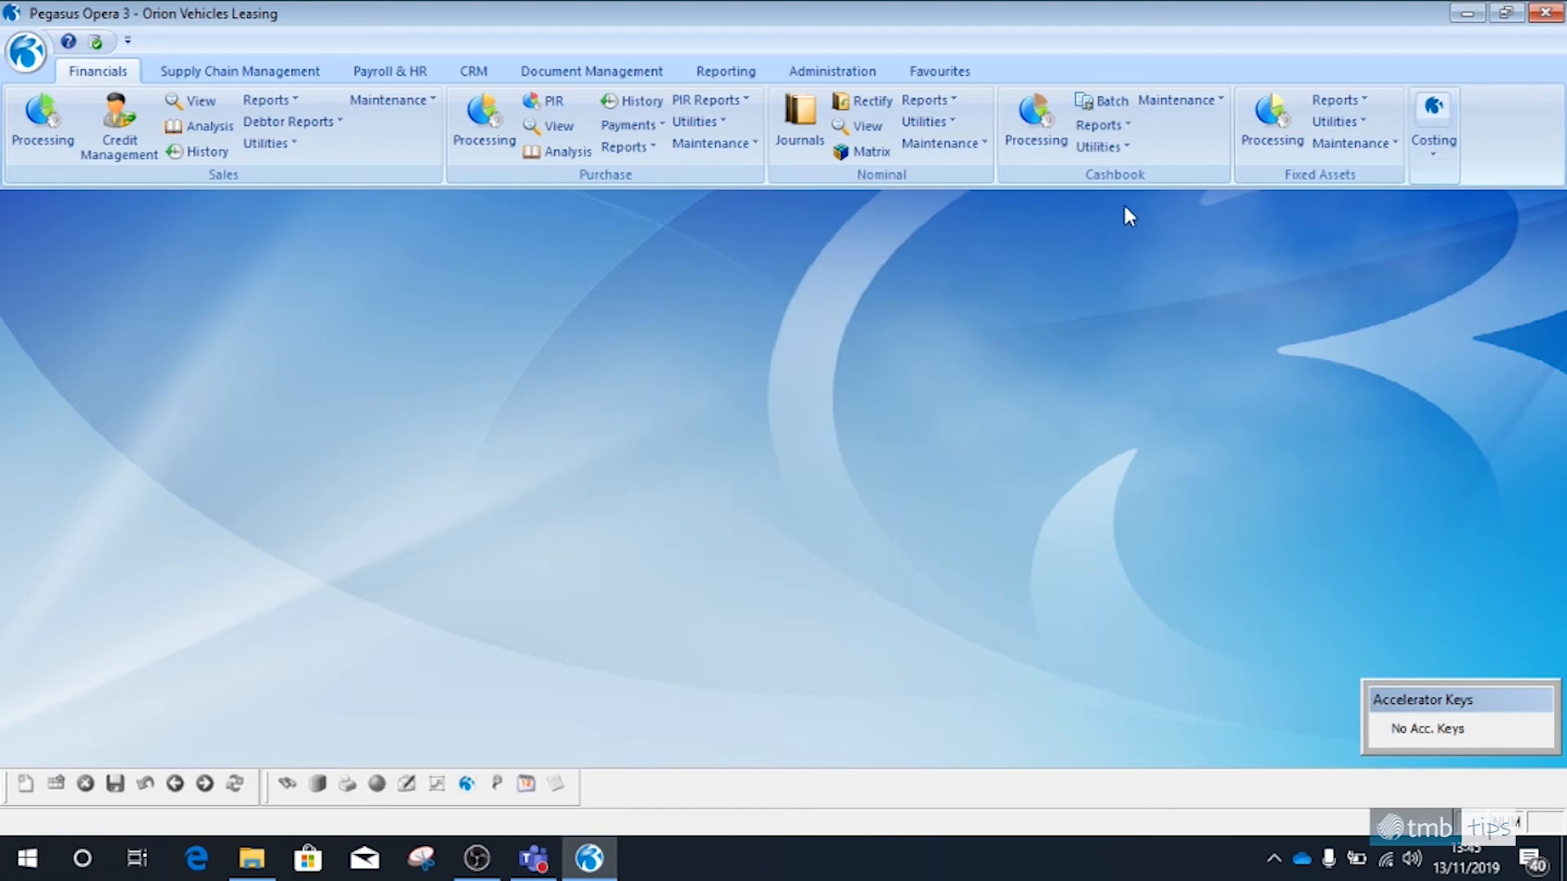
Add the Cashbook ledger's Cashbook report to the Reports favourites group with the display name Cashbook Report
click(1102, 127)
right_click(1139, 150)
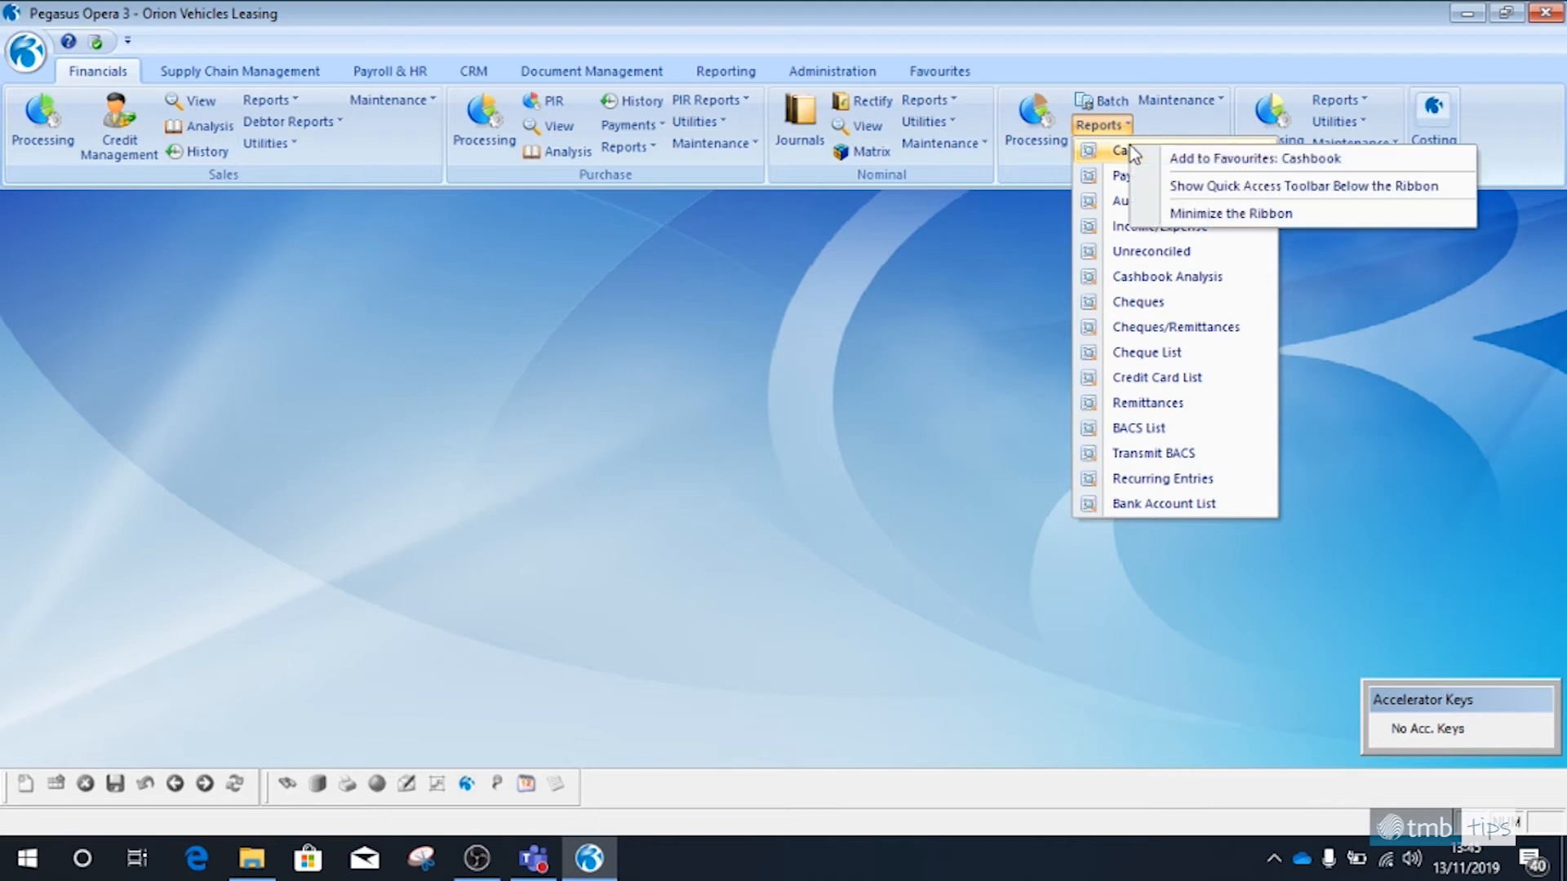
click(1194, 162)
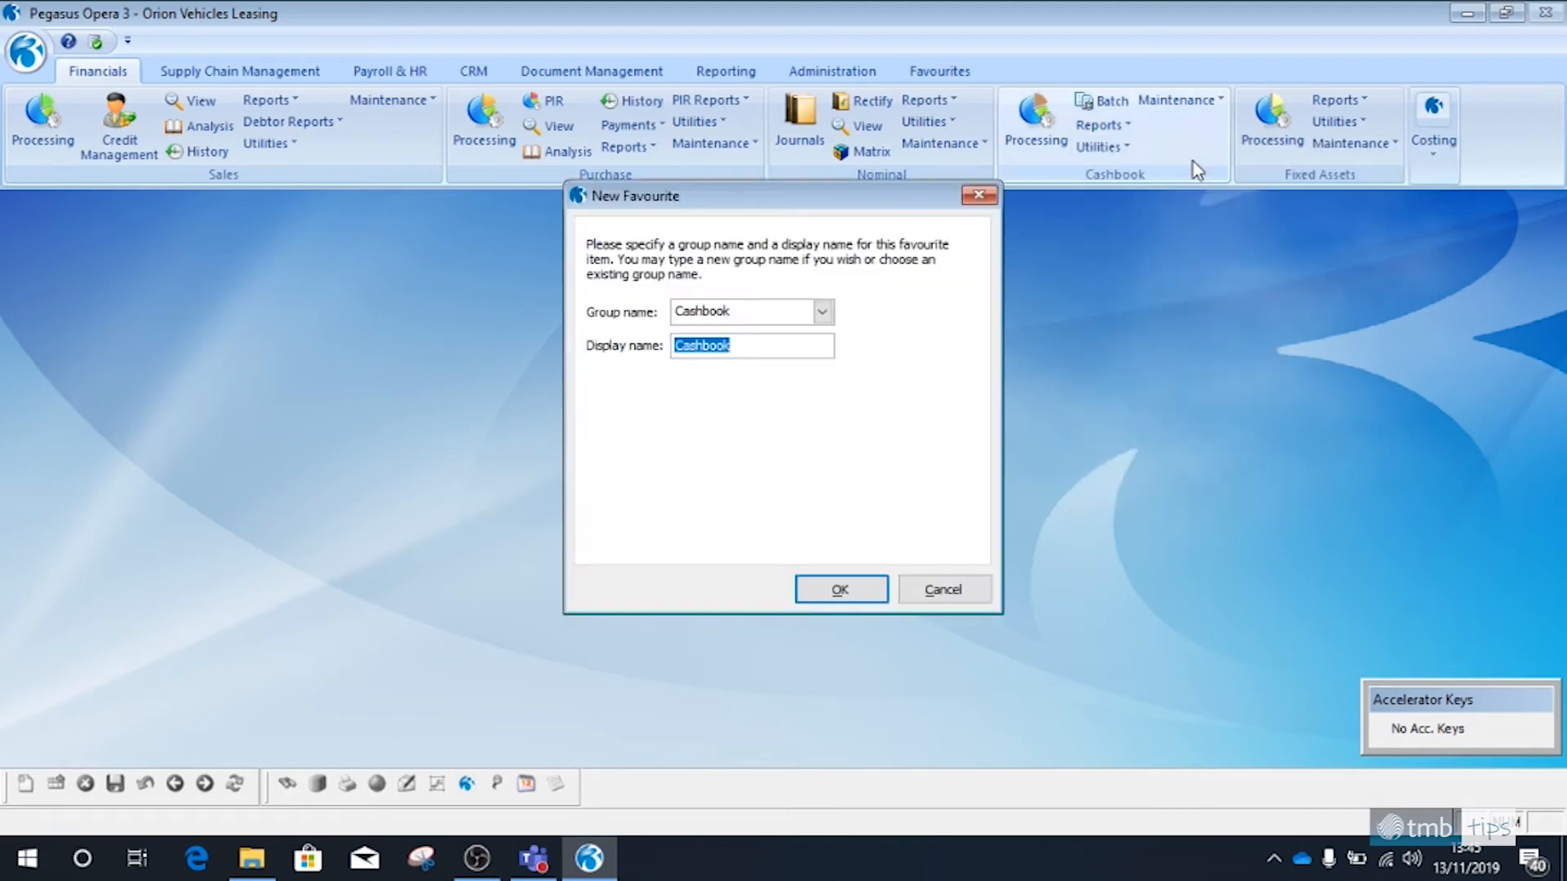
click(821, 313)
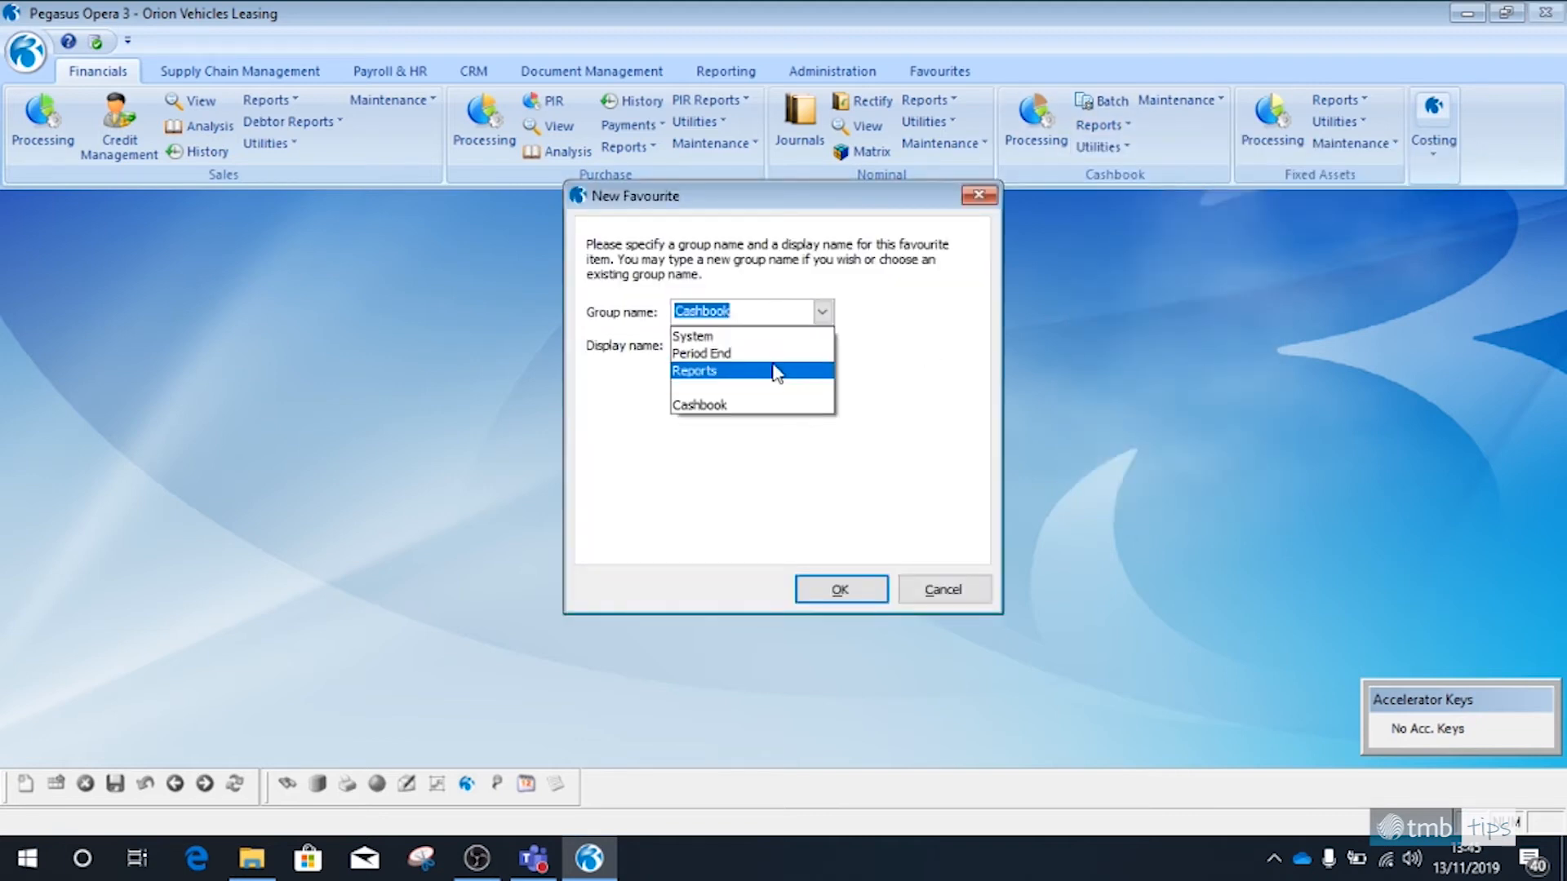
click(696, 371)
click(759, 345)
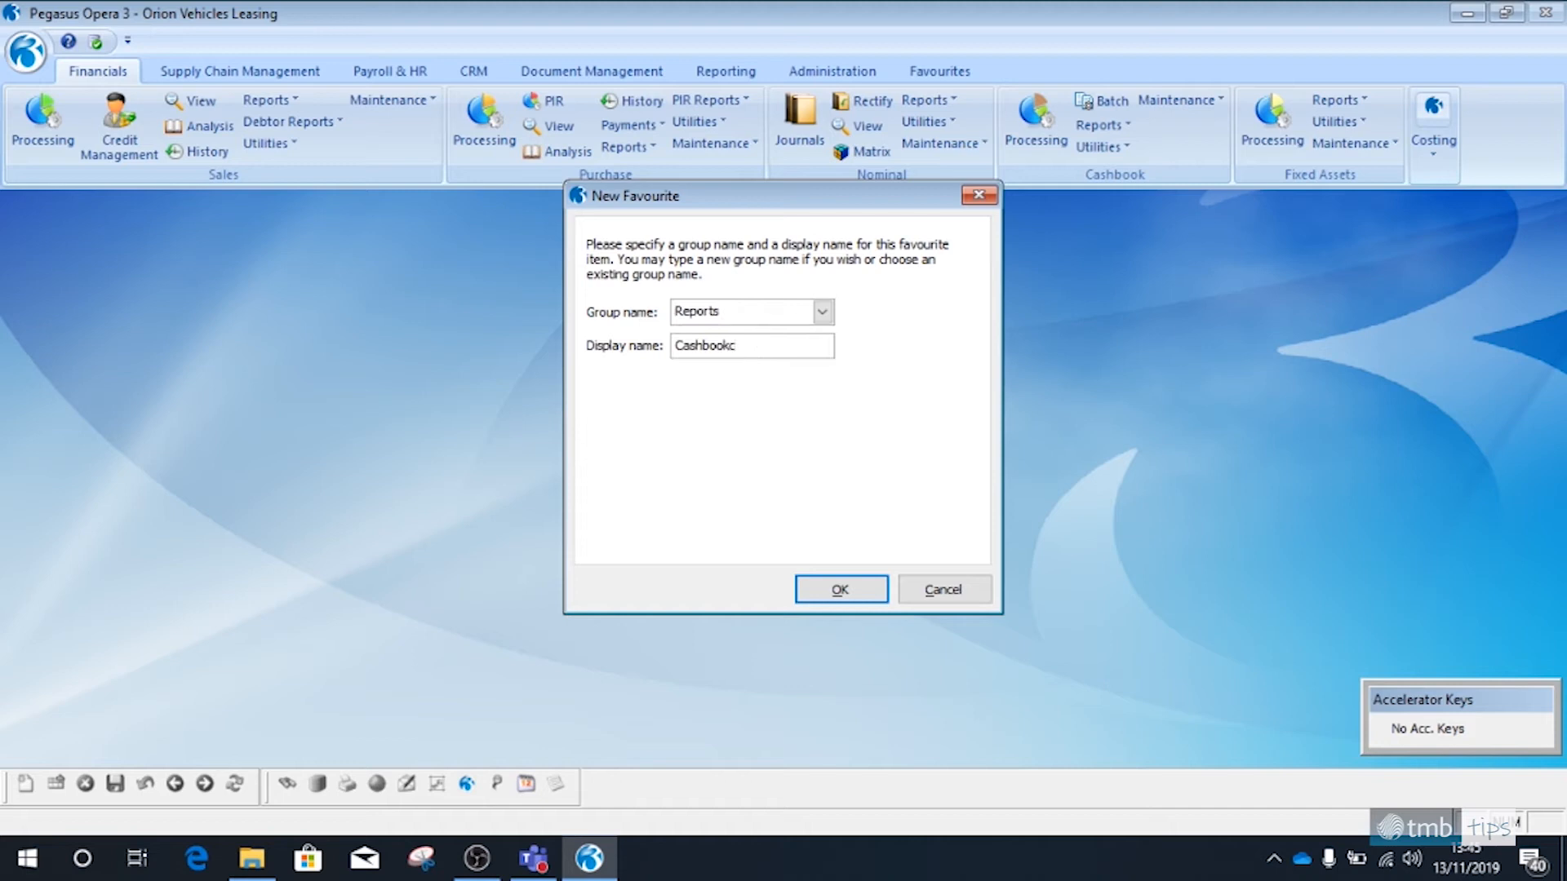
text(Report)
click(840, 589)
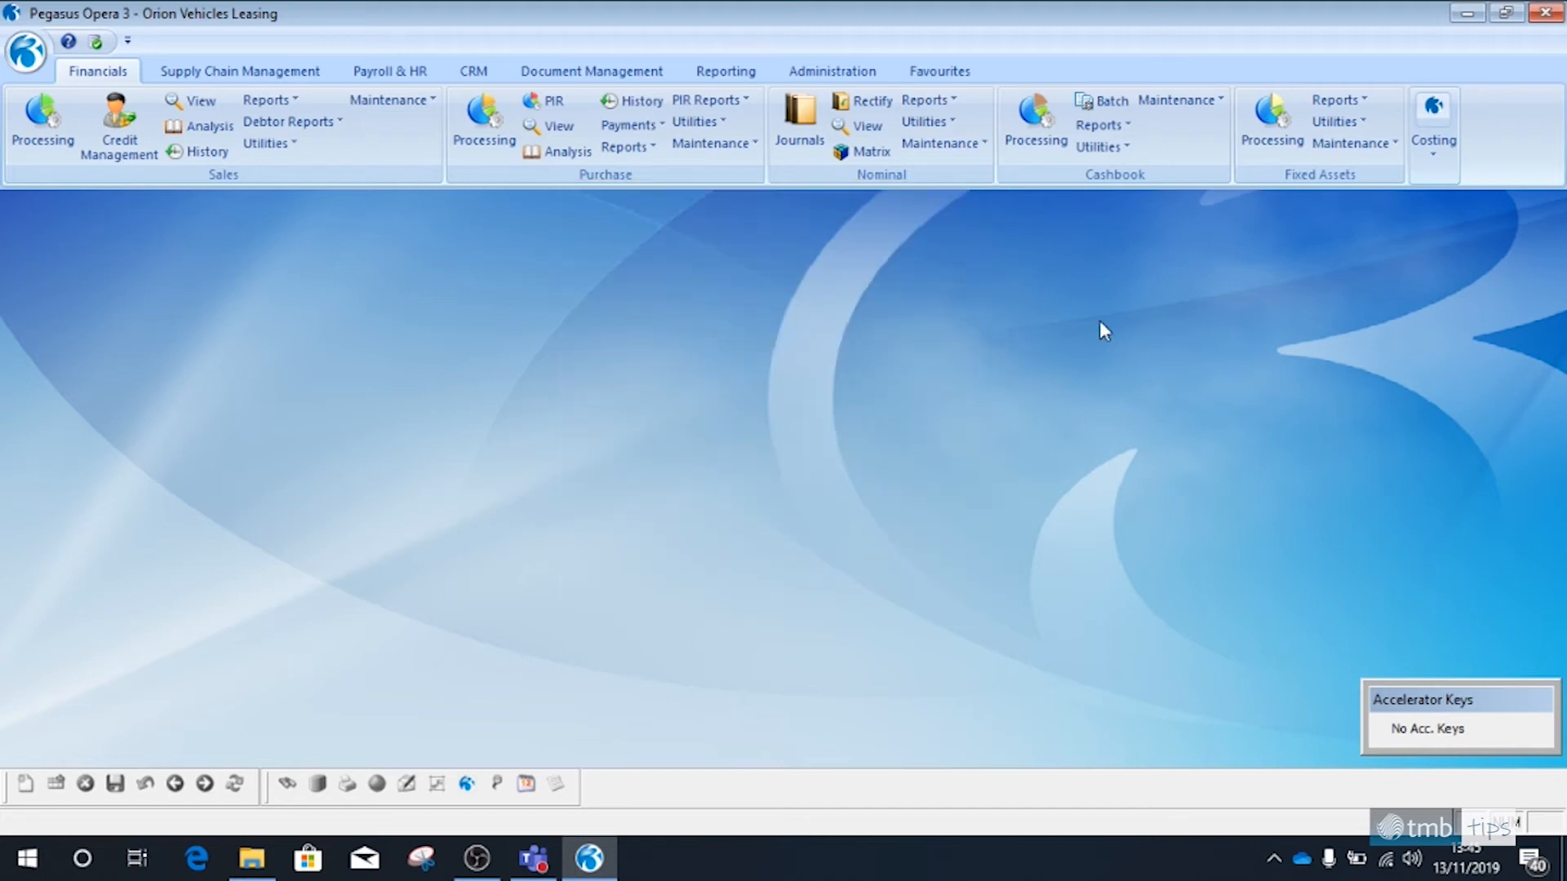
Add the Fixed Assets Asset List to the existing Reports favourites group and show the favourites
click(1337, 101)
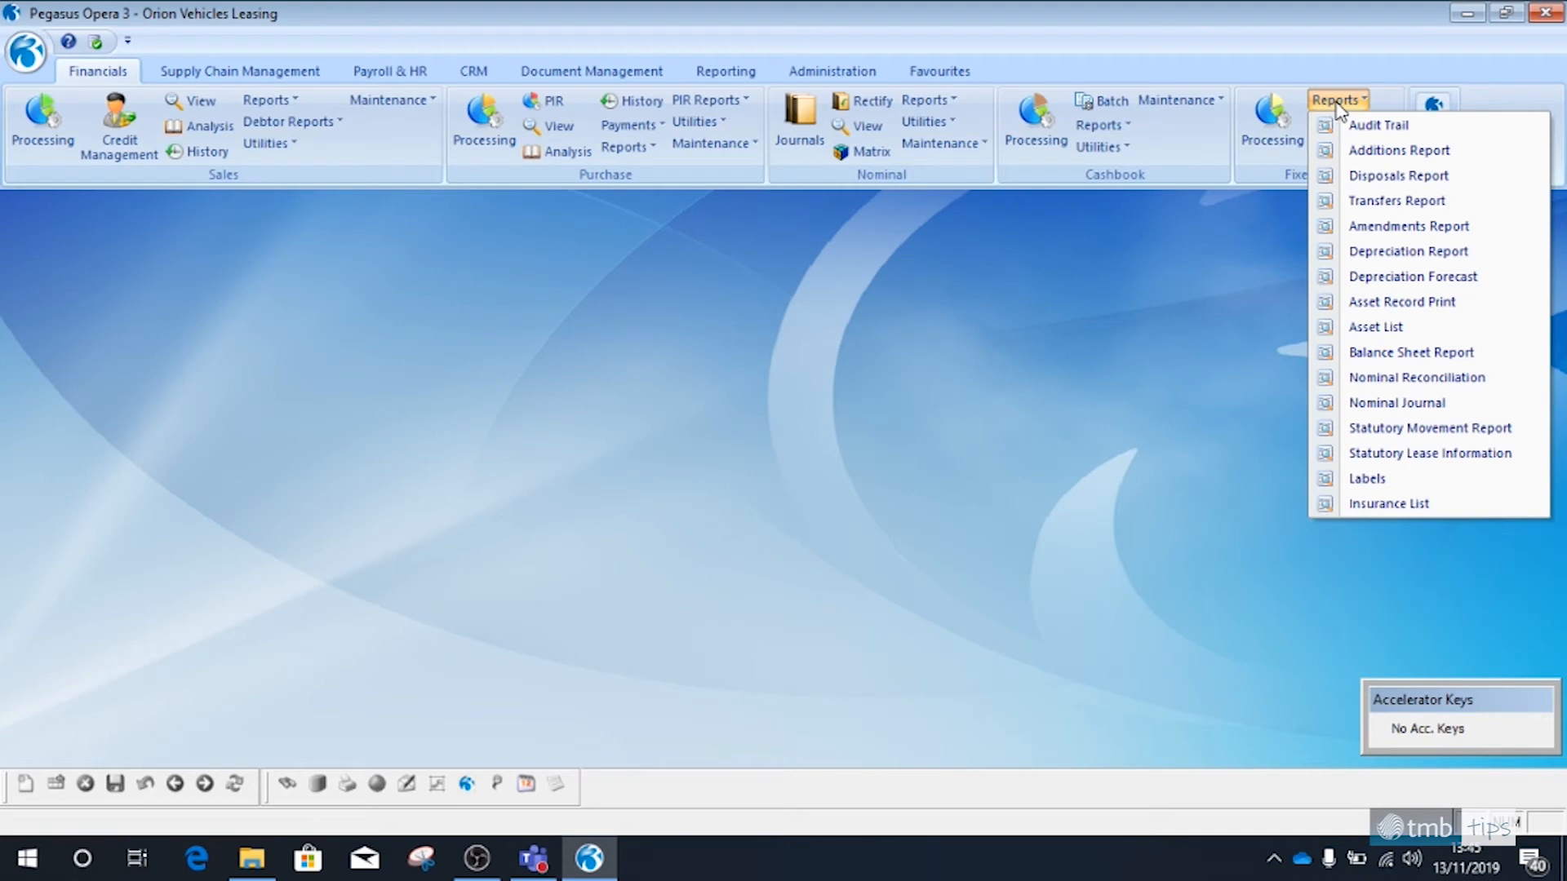
right_click(1397, 330)
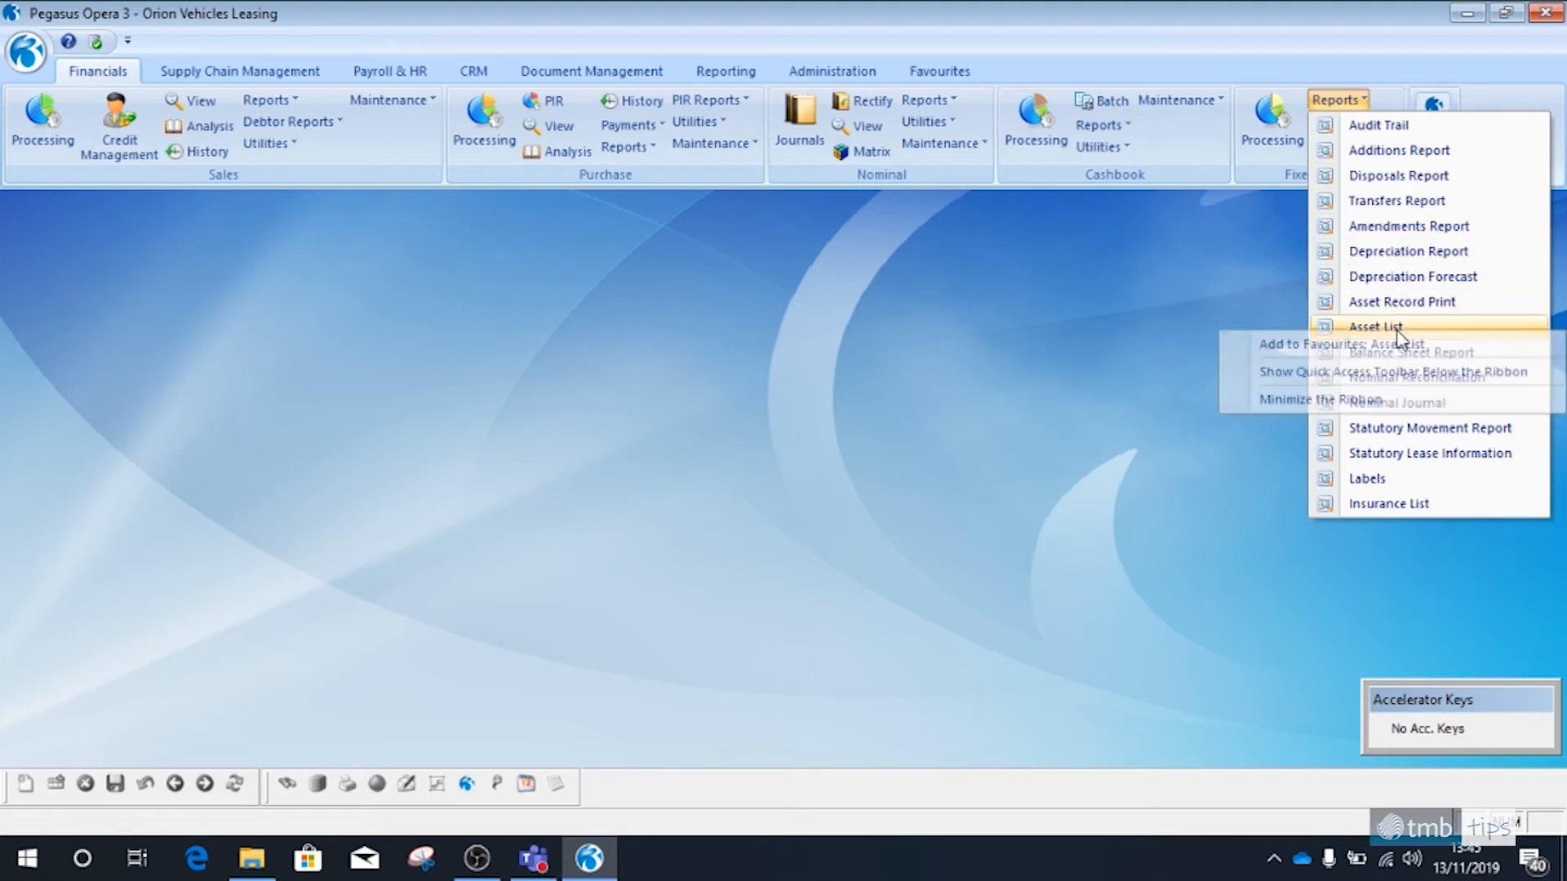
click(1390, 343)
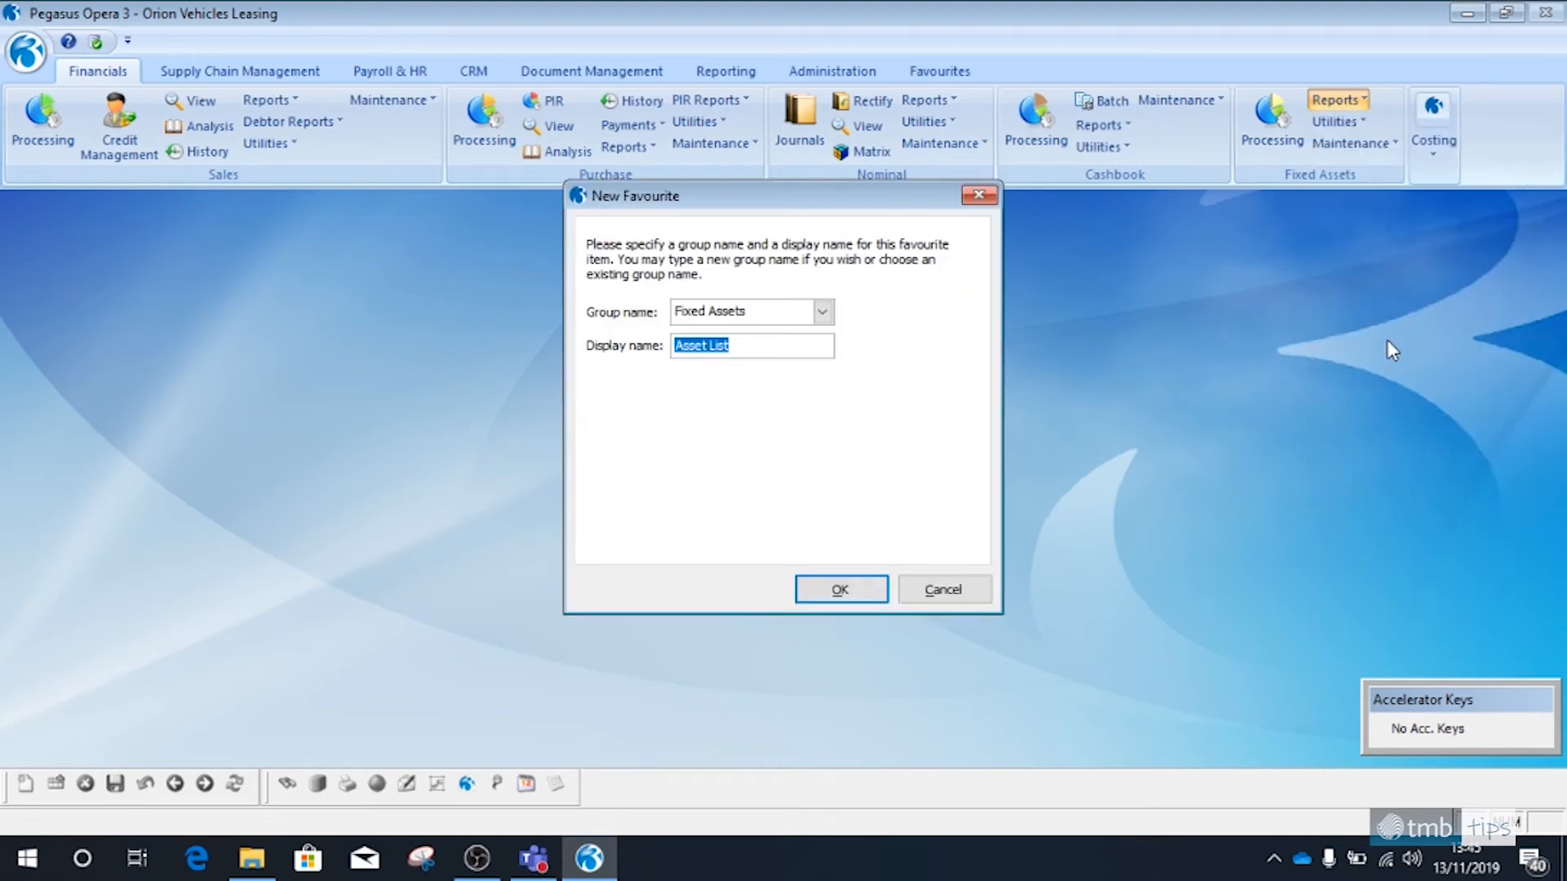
click(823, 313)
click(785, 368)
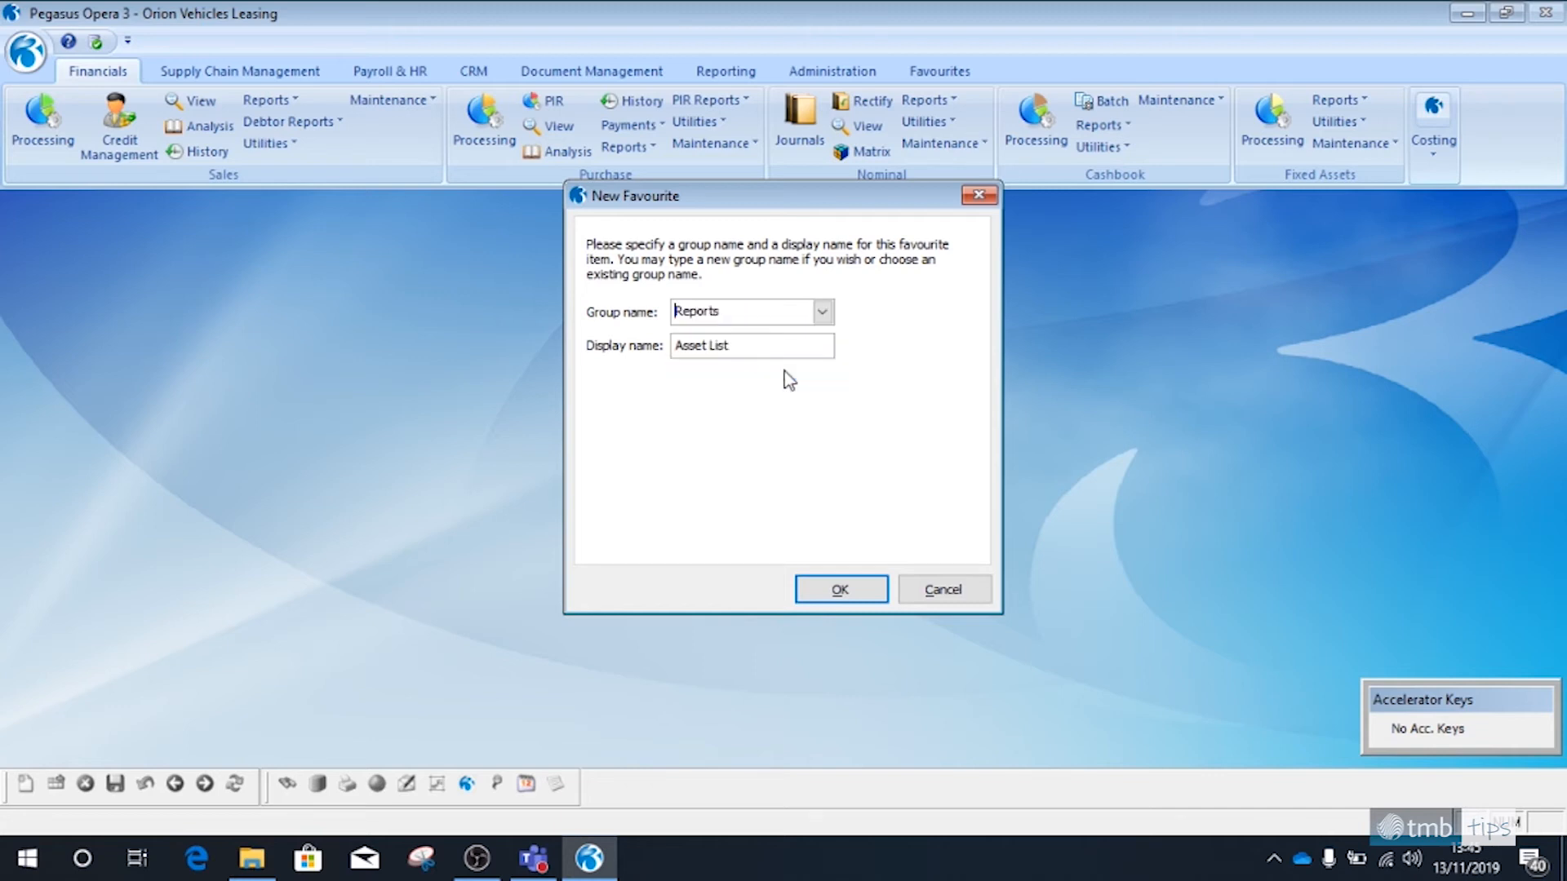
click(843, 588)
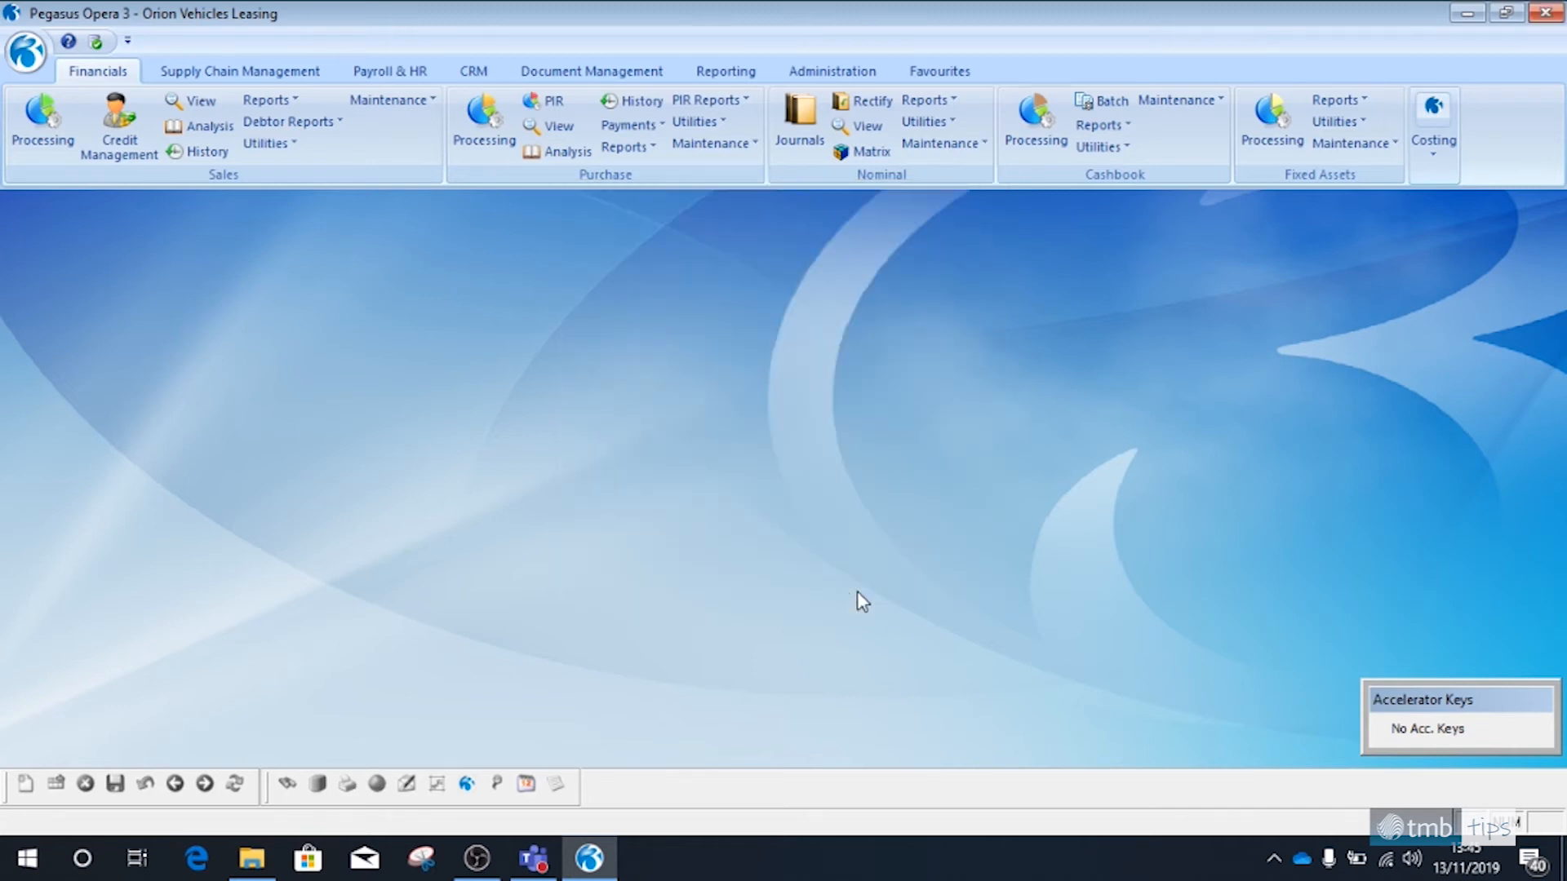
click(951, 72)
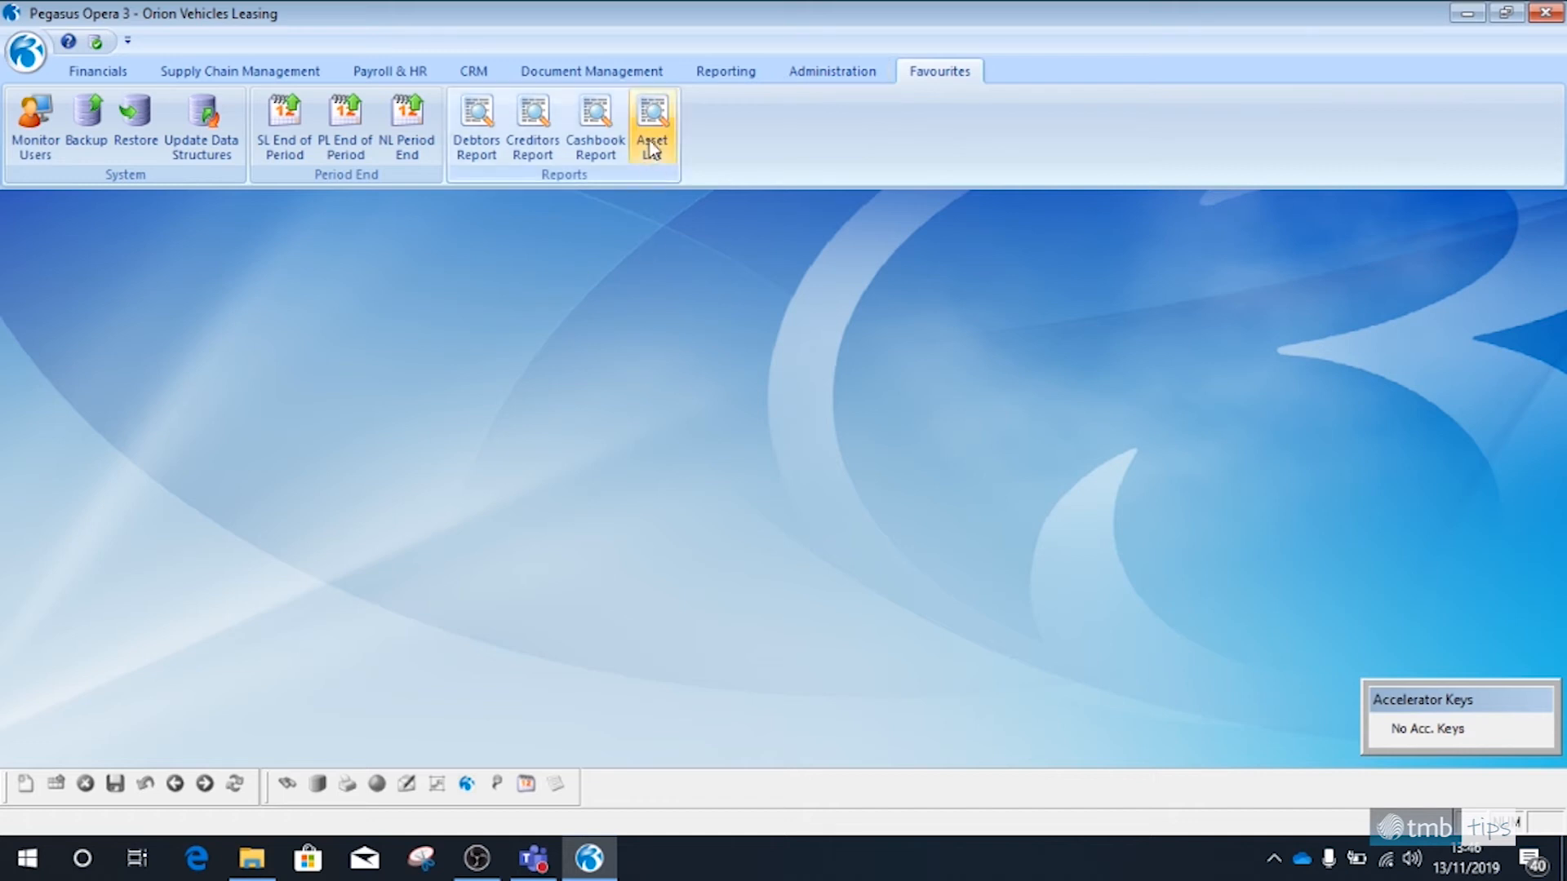
Remove the Asset List, Debtors Report and Creditors Report from the Reports favourites group
right_click(653, 133)
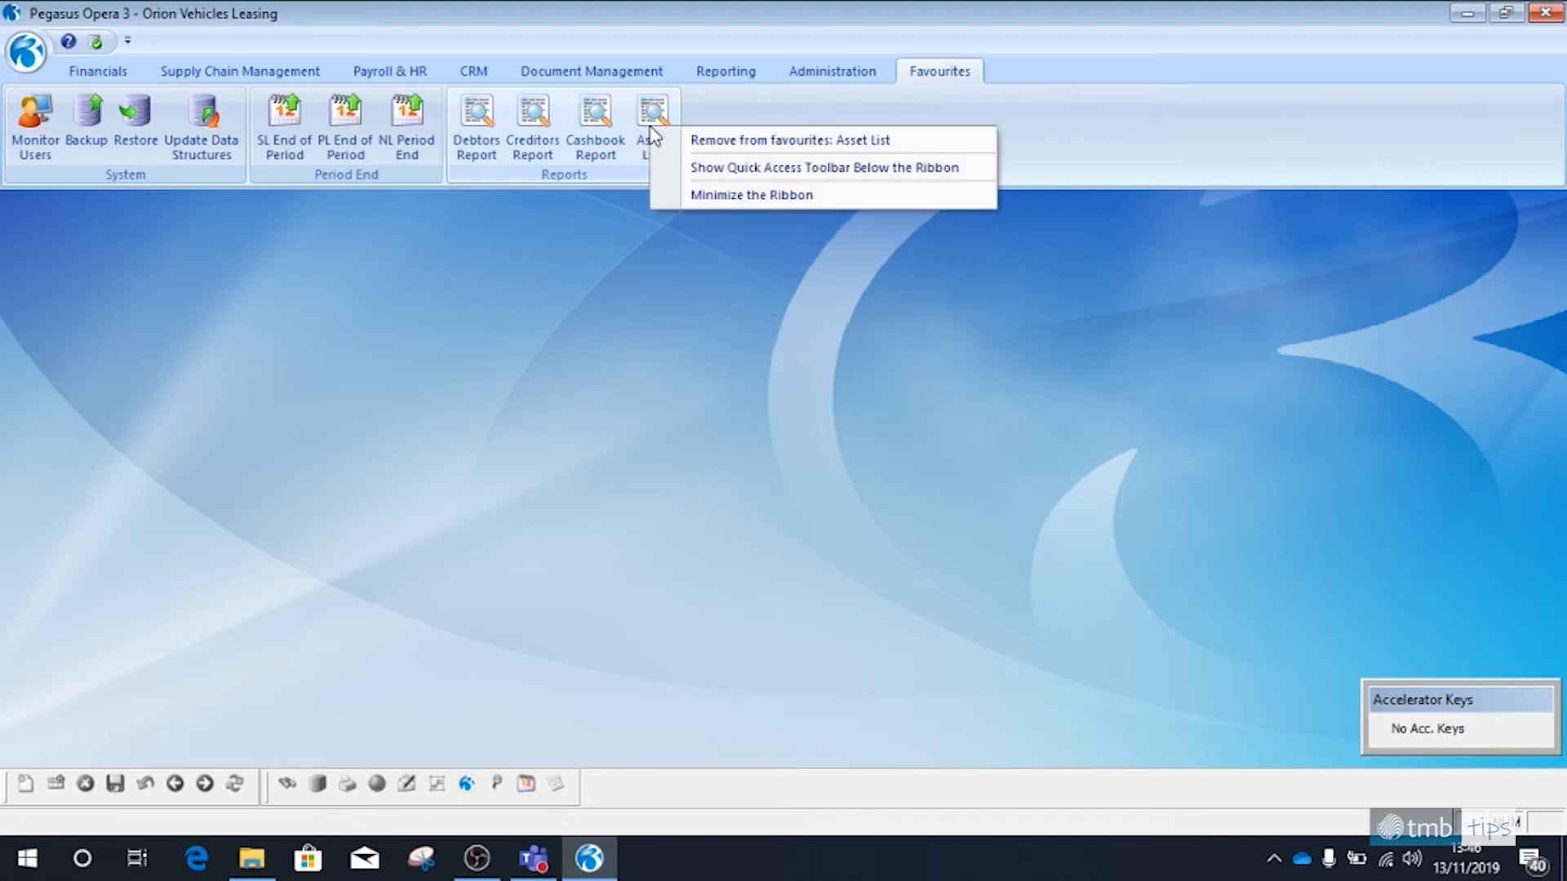
click(722, 143)
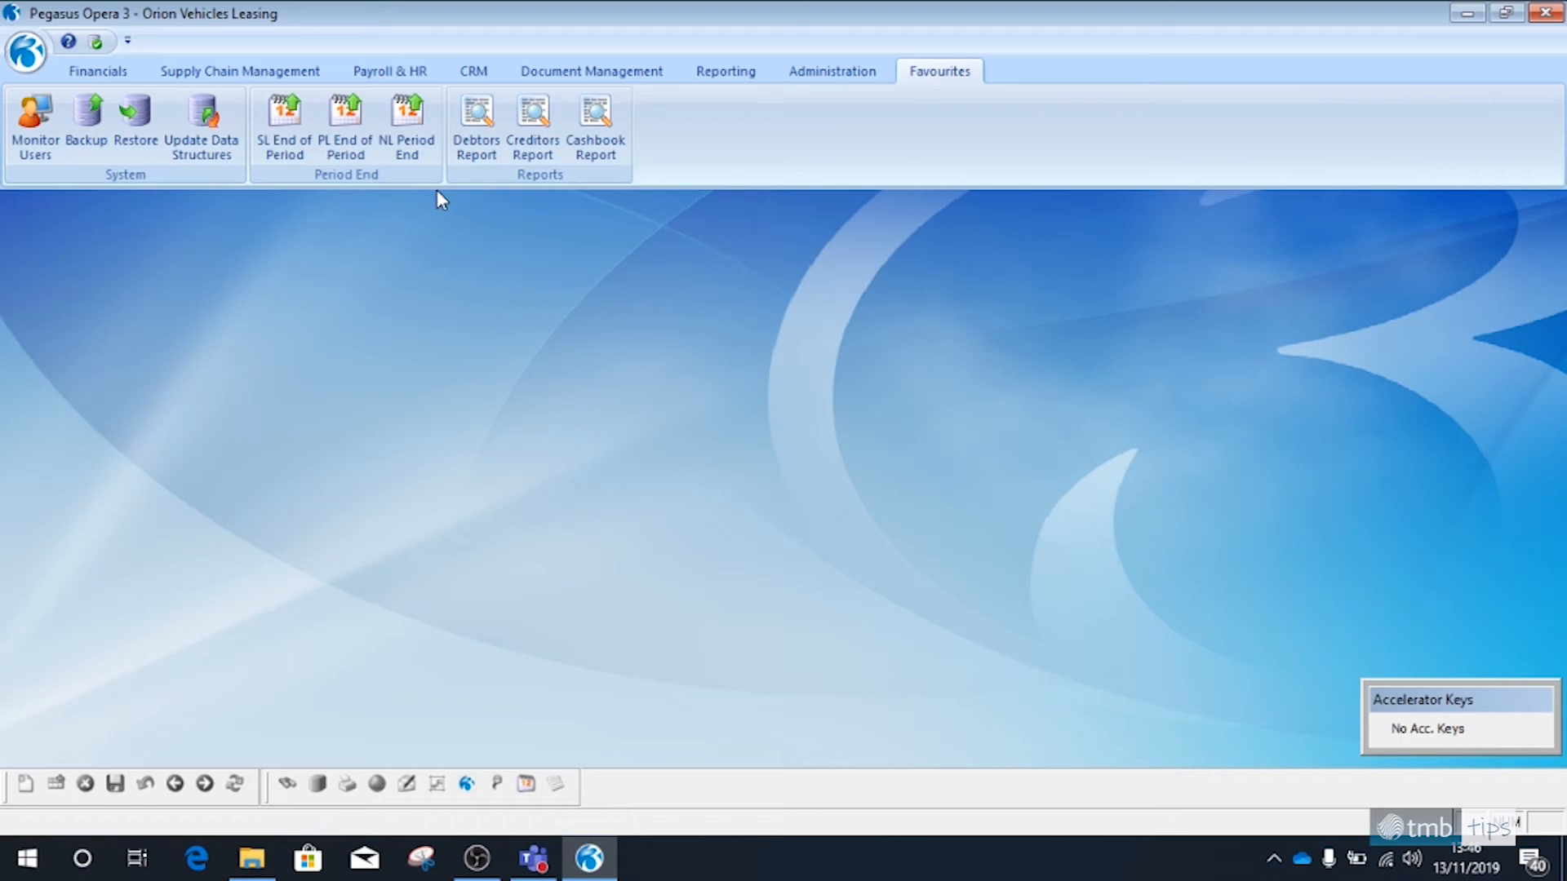
right_click(478, 135)
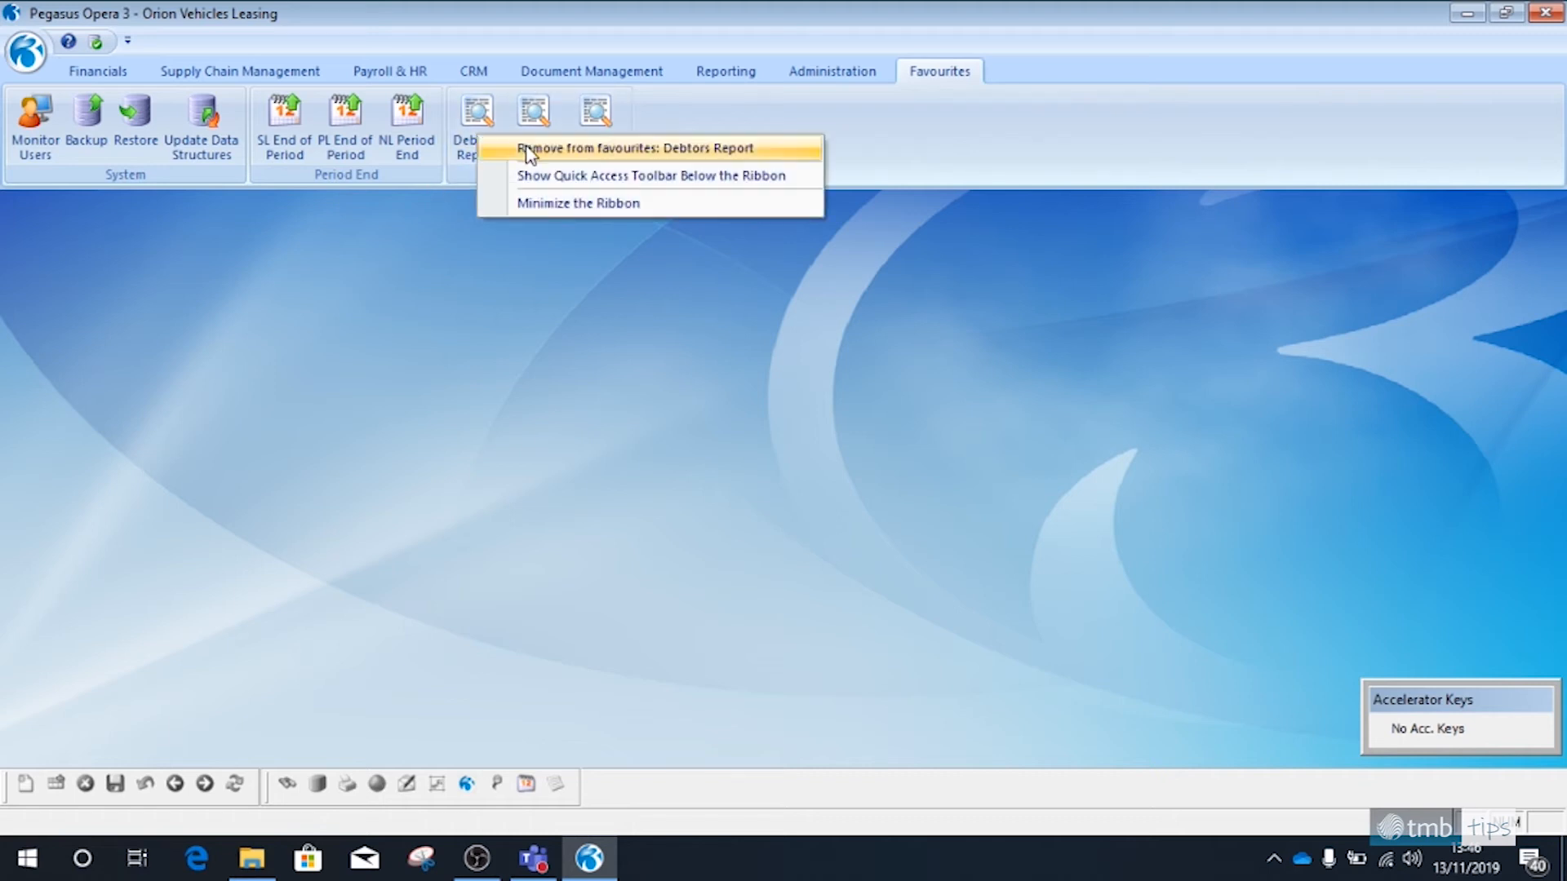
click(526, 149)
right_click(494, 146)
click(519, 157)
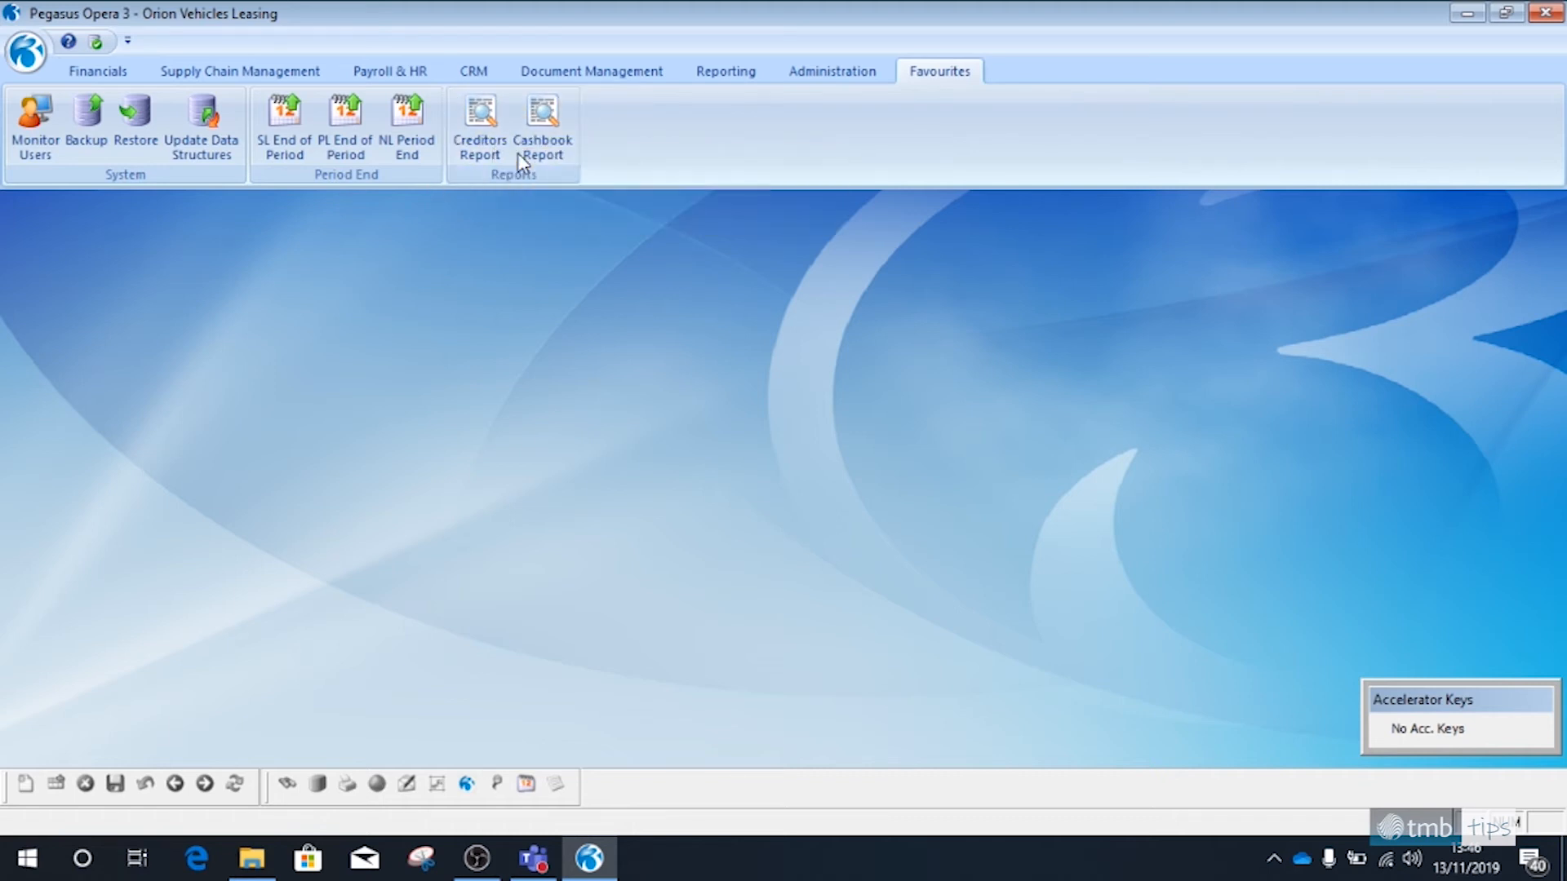
Exit Opera 3 and log back on with the user ID MANAGER
click(26, 51)
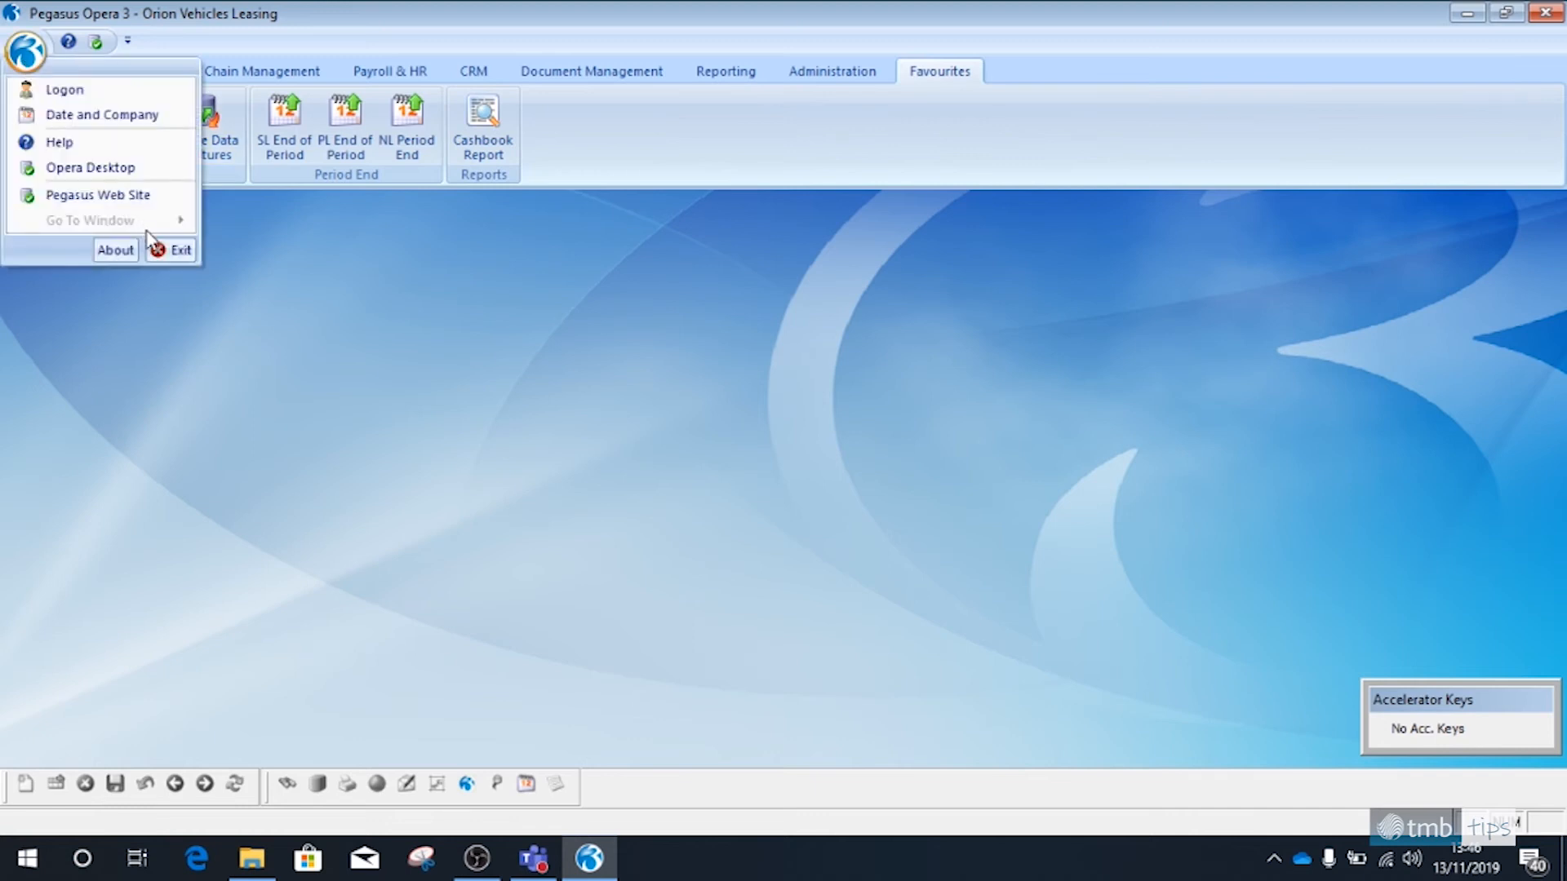
click(174, 253)
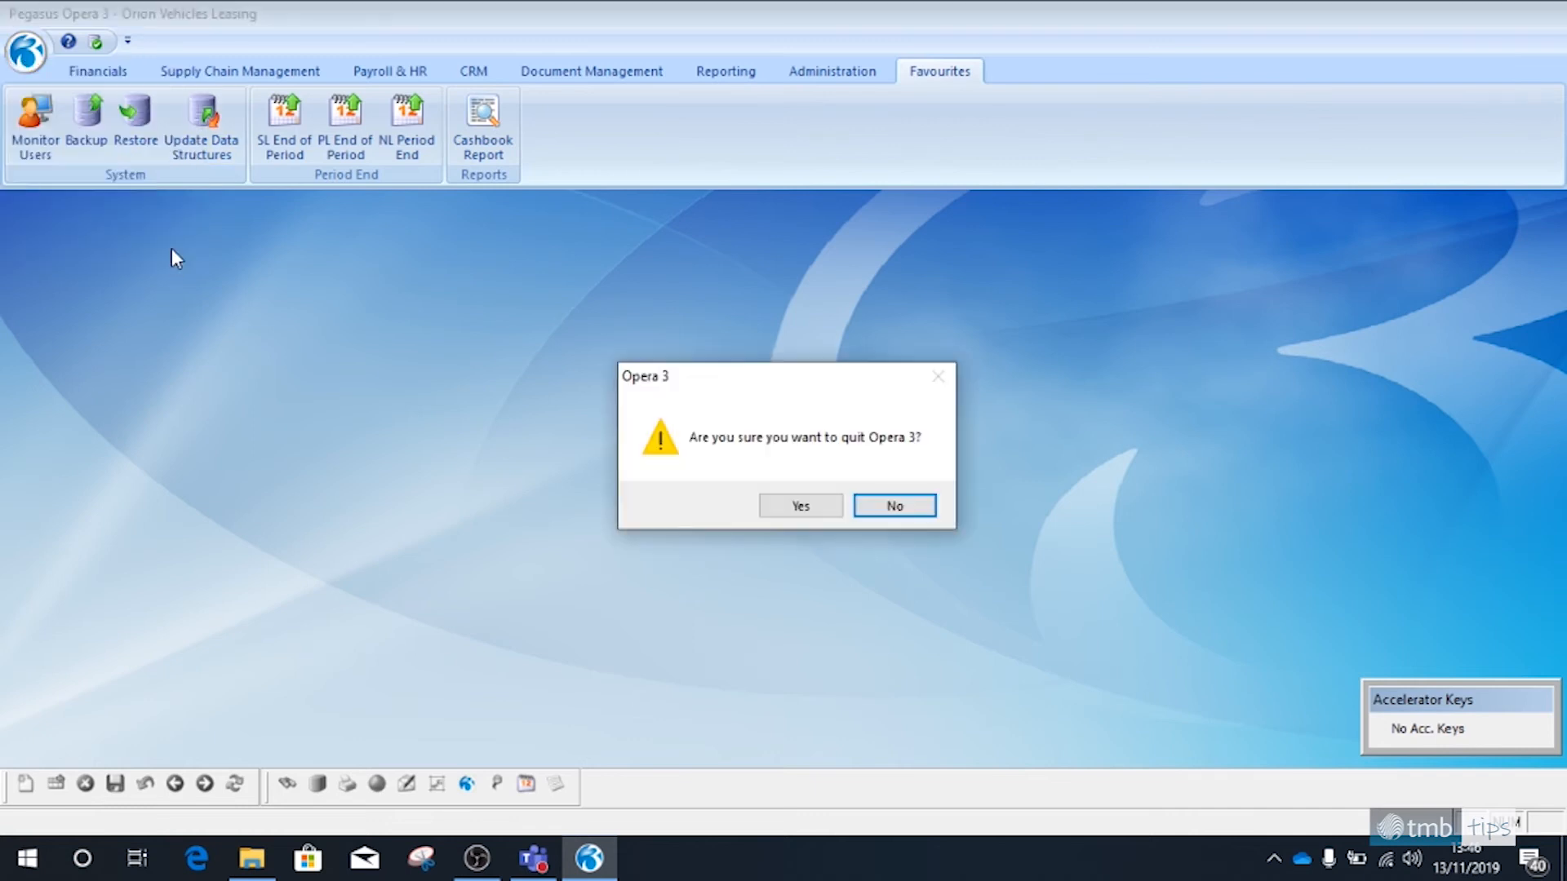
click(782, 507)
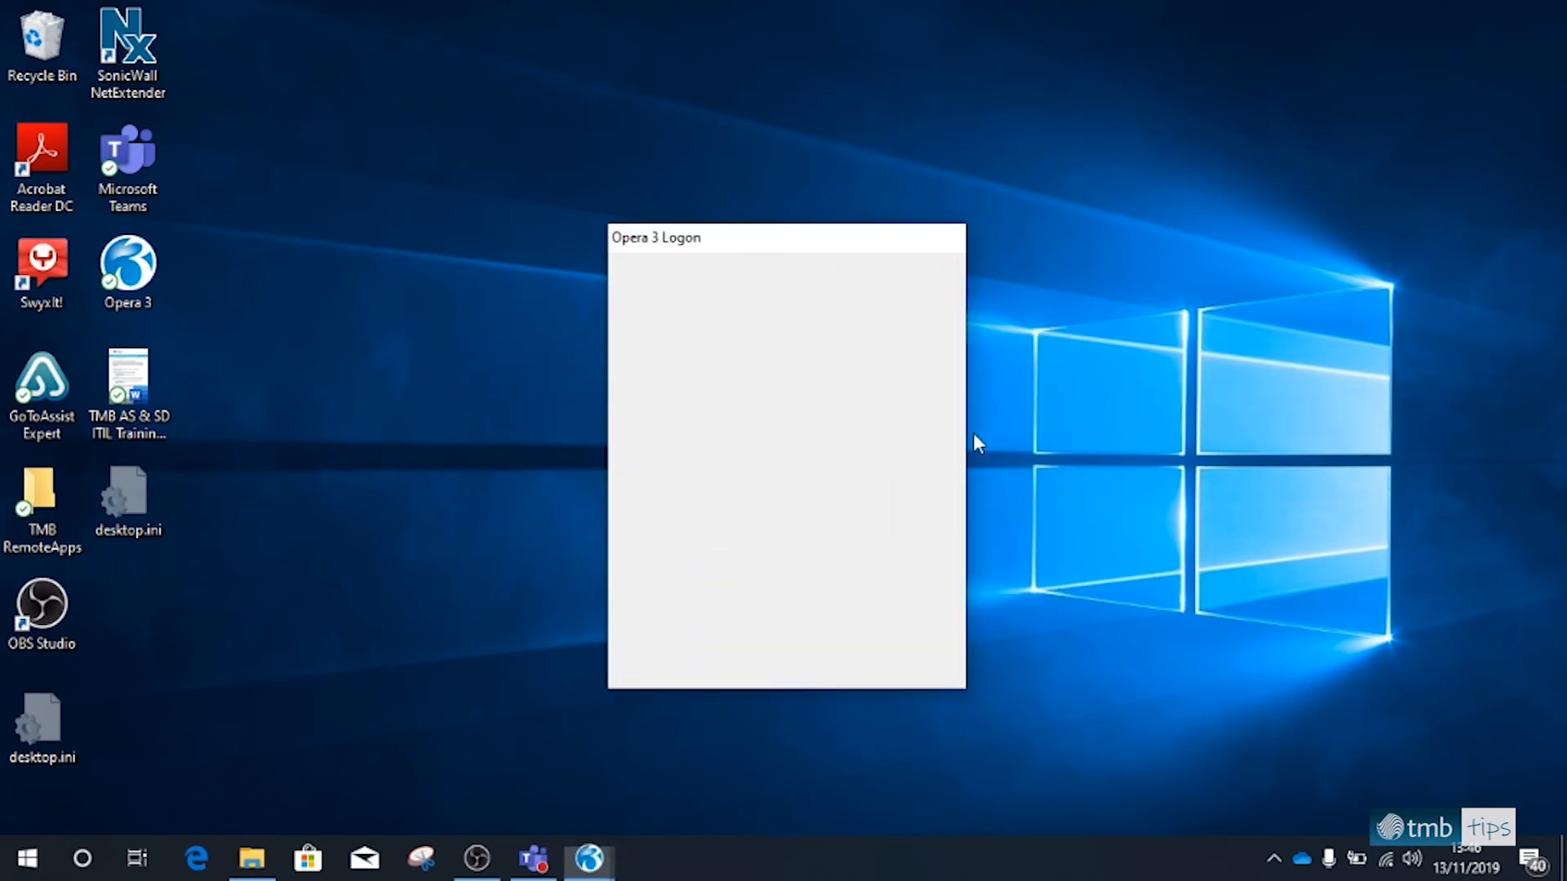
text(MANAGER)
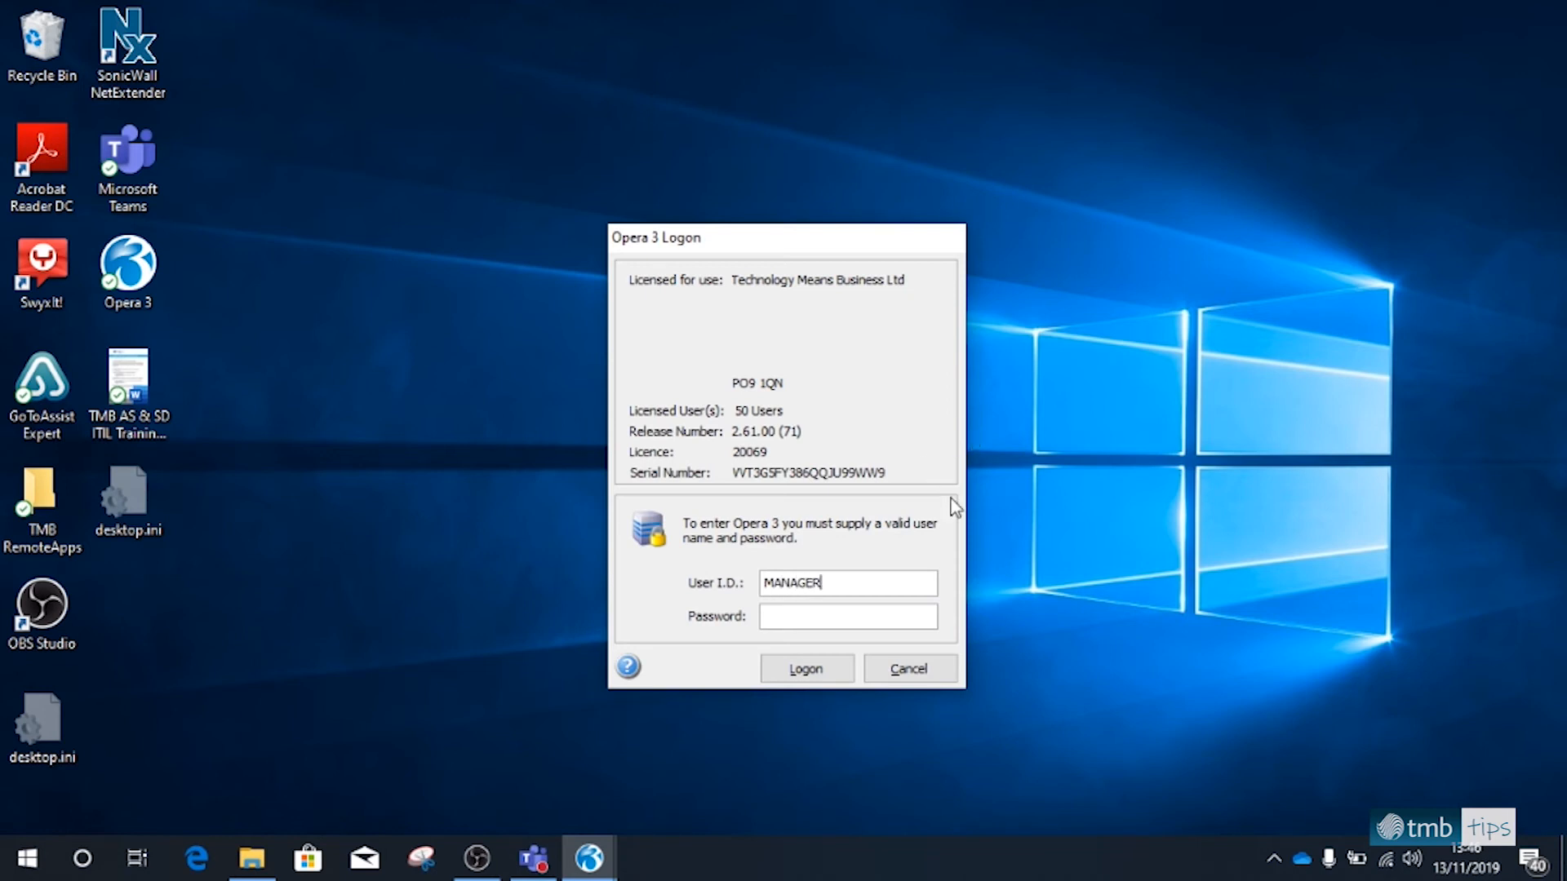
click(840, 669)
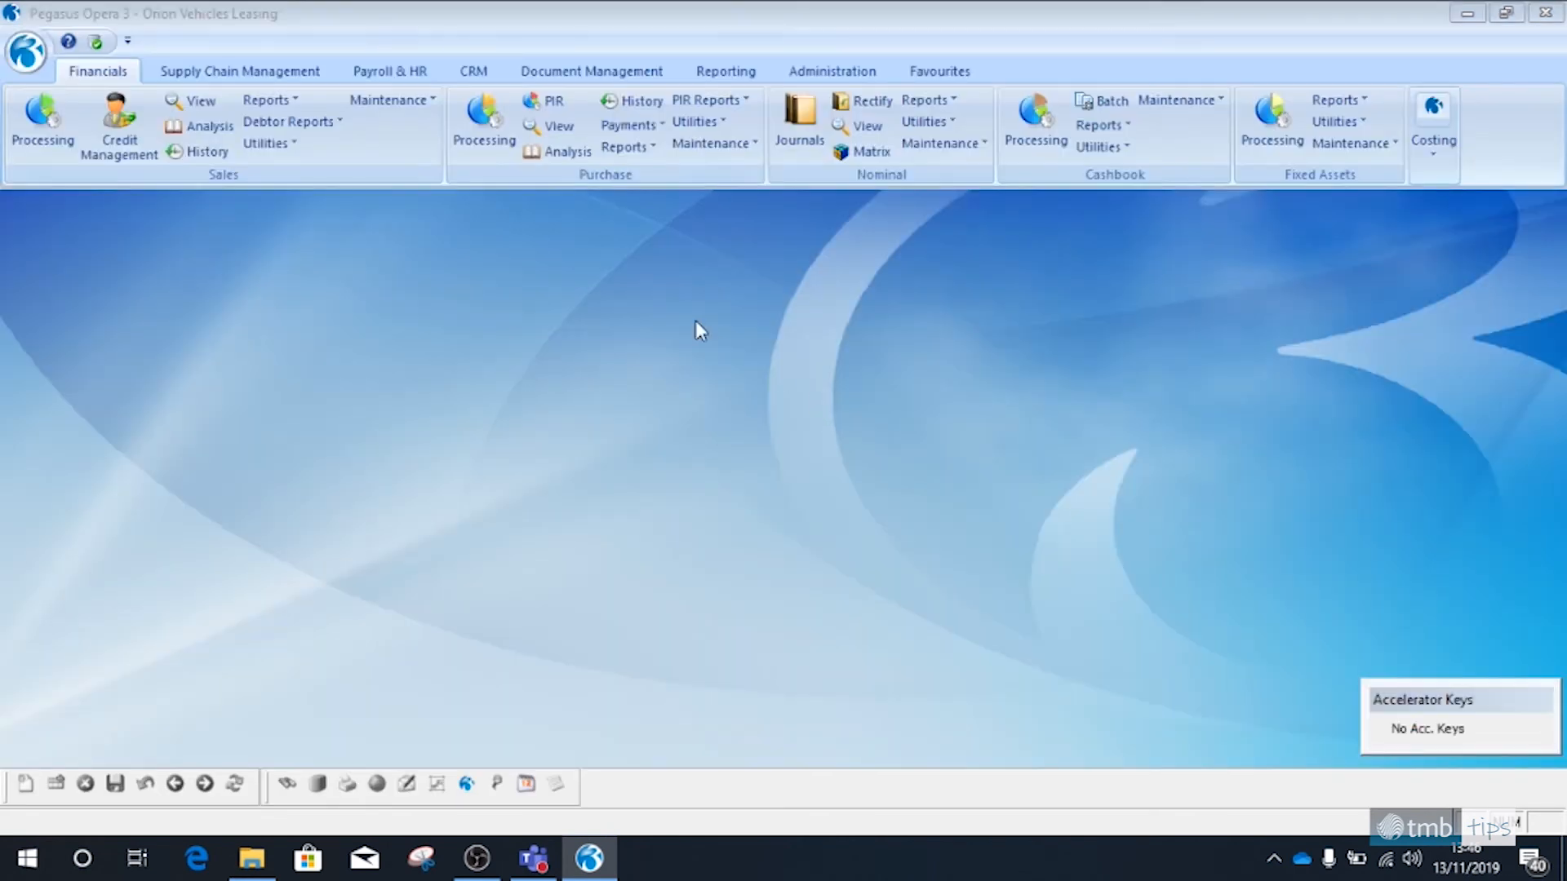
Add the Sales ledger's Debtors Report to the existing Period End favourites group and show the favourites
right_click(295, 172)
click(355, 173)
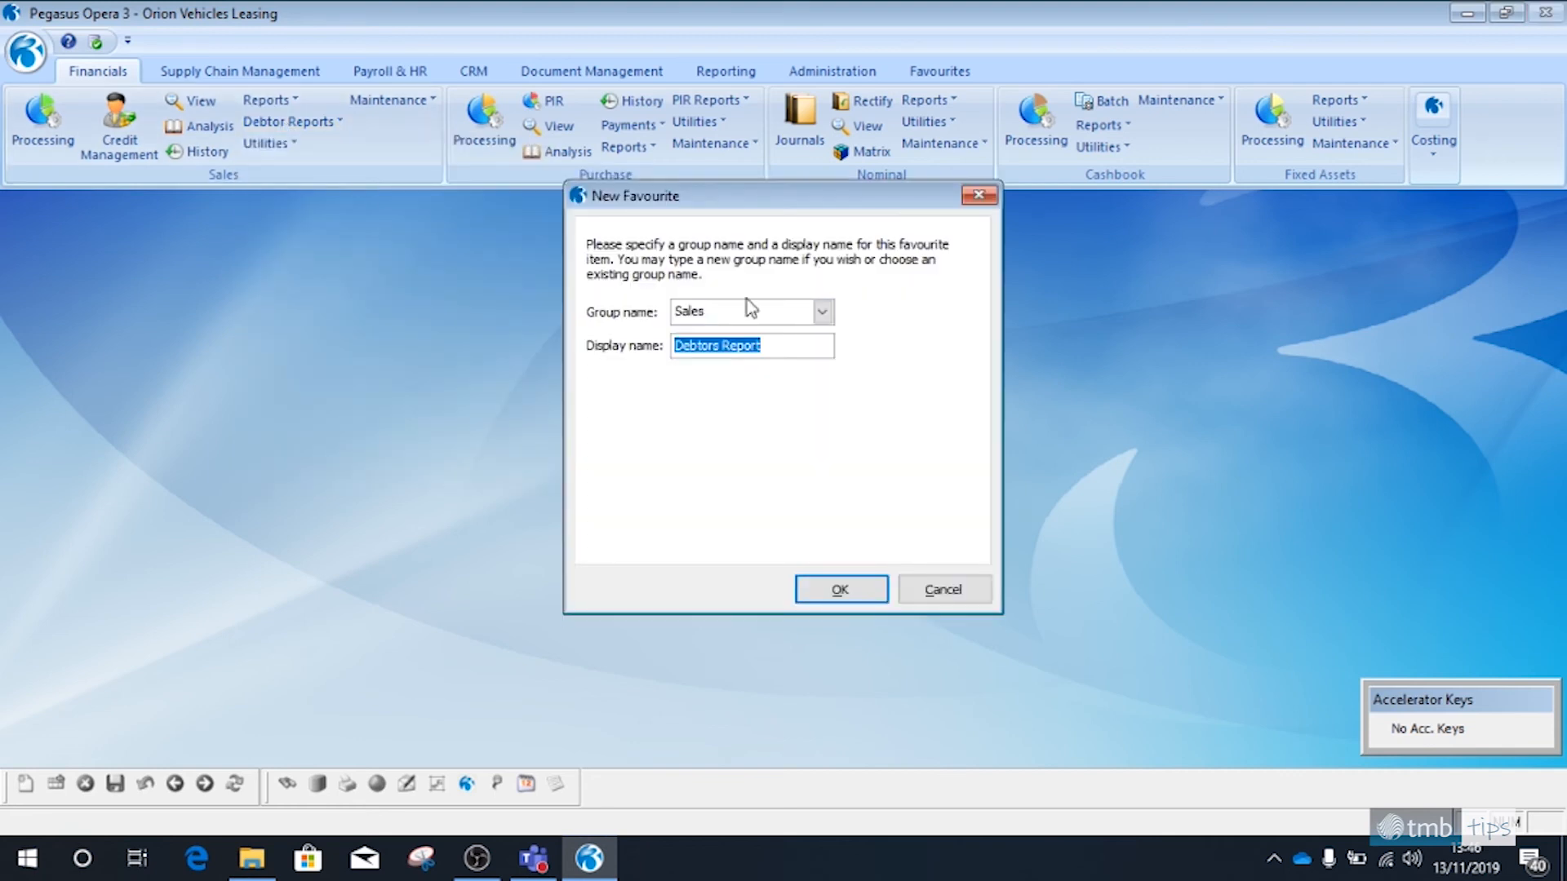
click(821, 312)
click(783, 347)
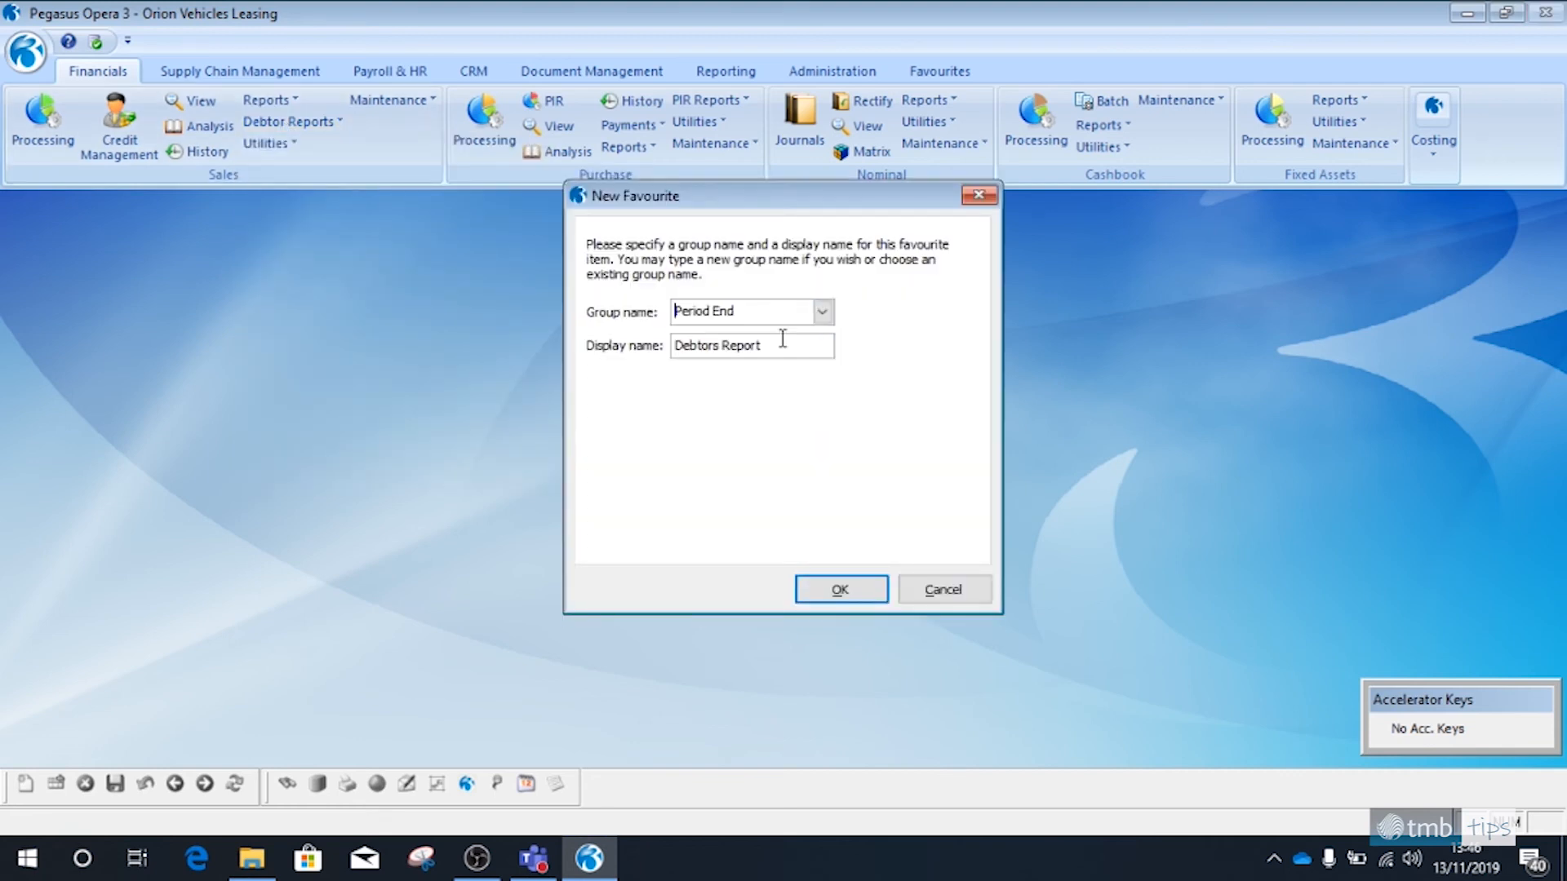
click(834, 584)
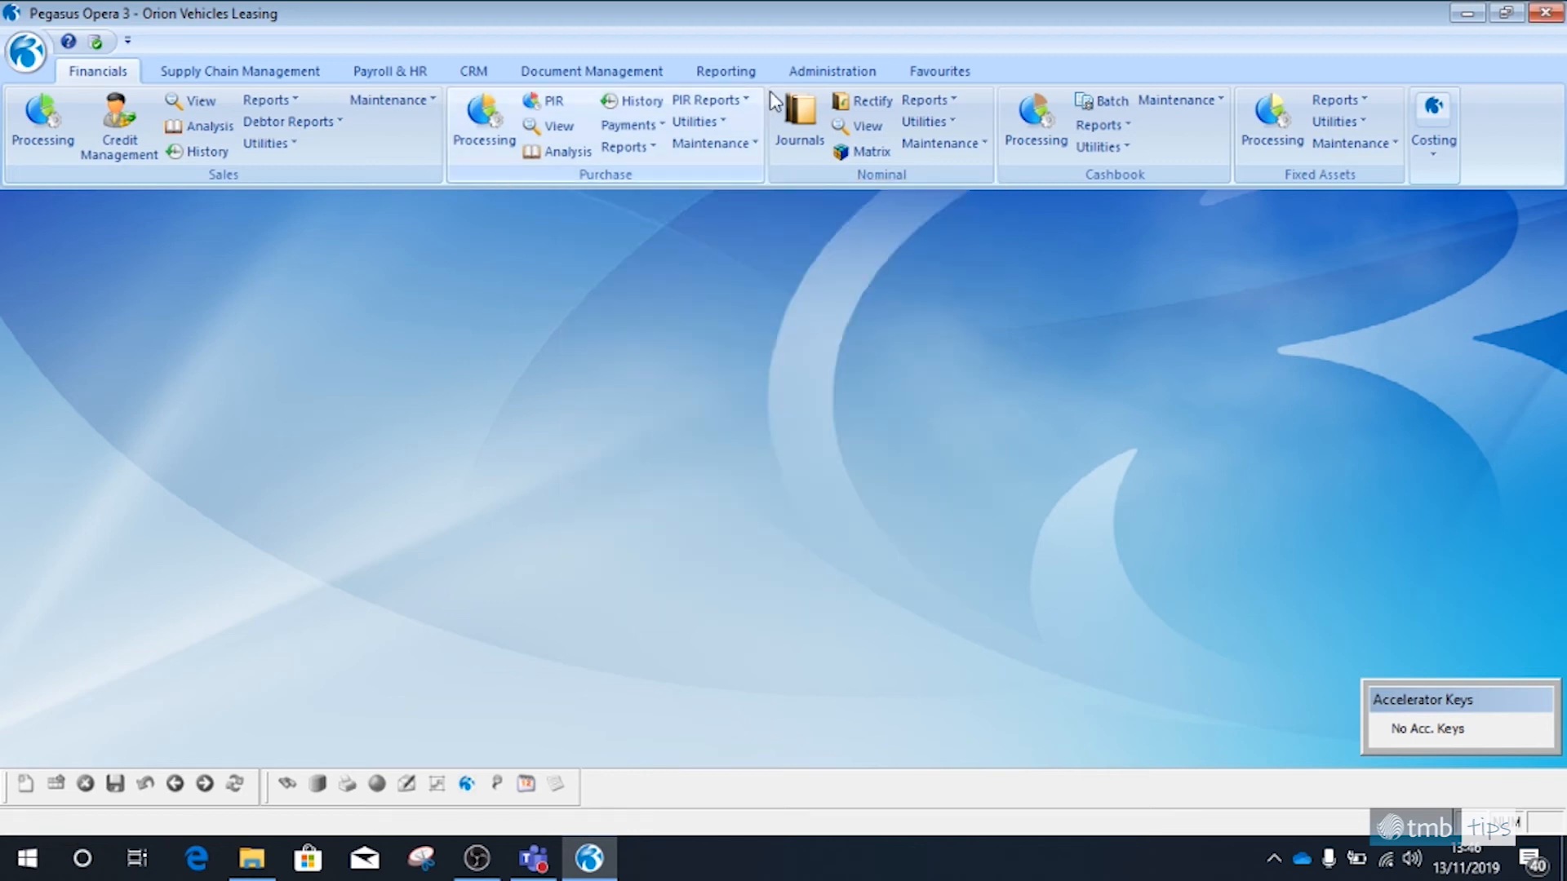
click(923, 71)
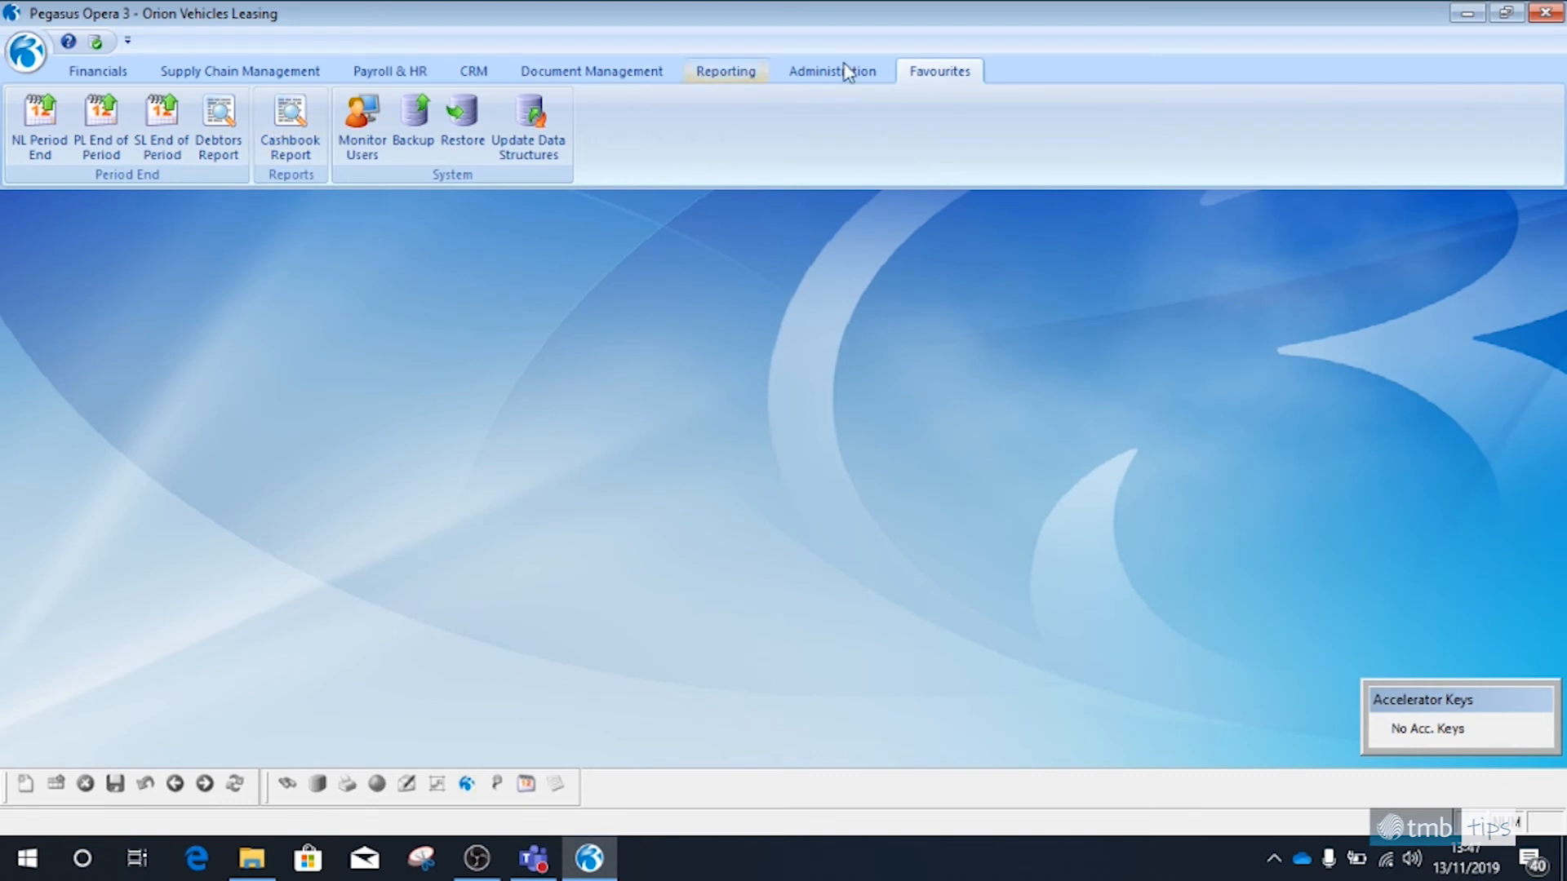
Start a new application shortcut in the favourites pointing to iexplore.exe in Program Files (x86)\Internet Explorer
right_click(941, 71)
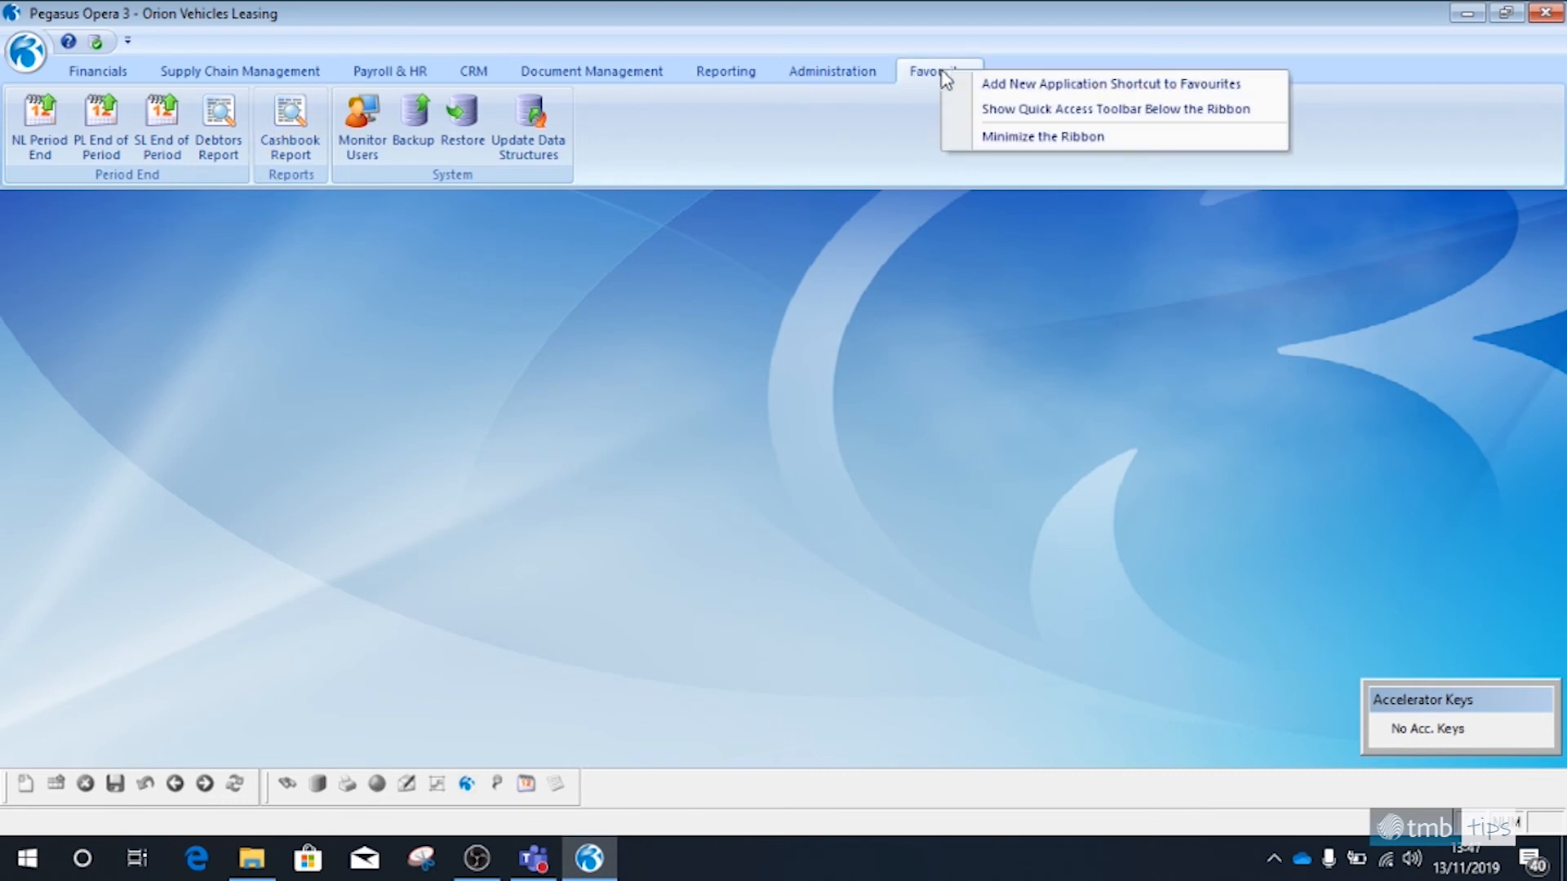
click(997, 88)
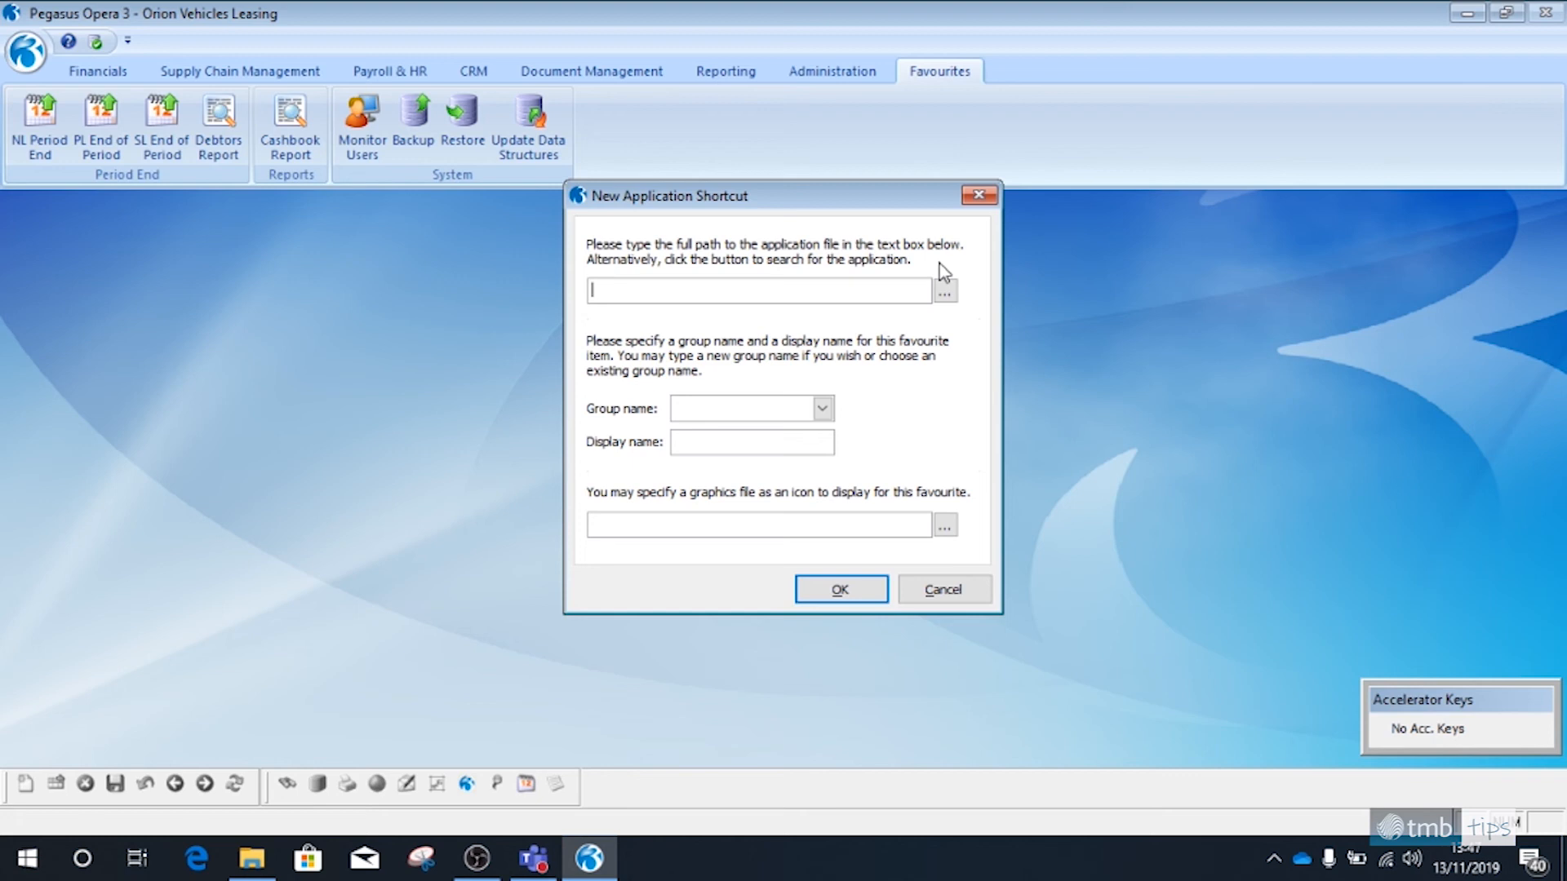
click(944, 290)
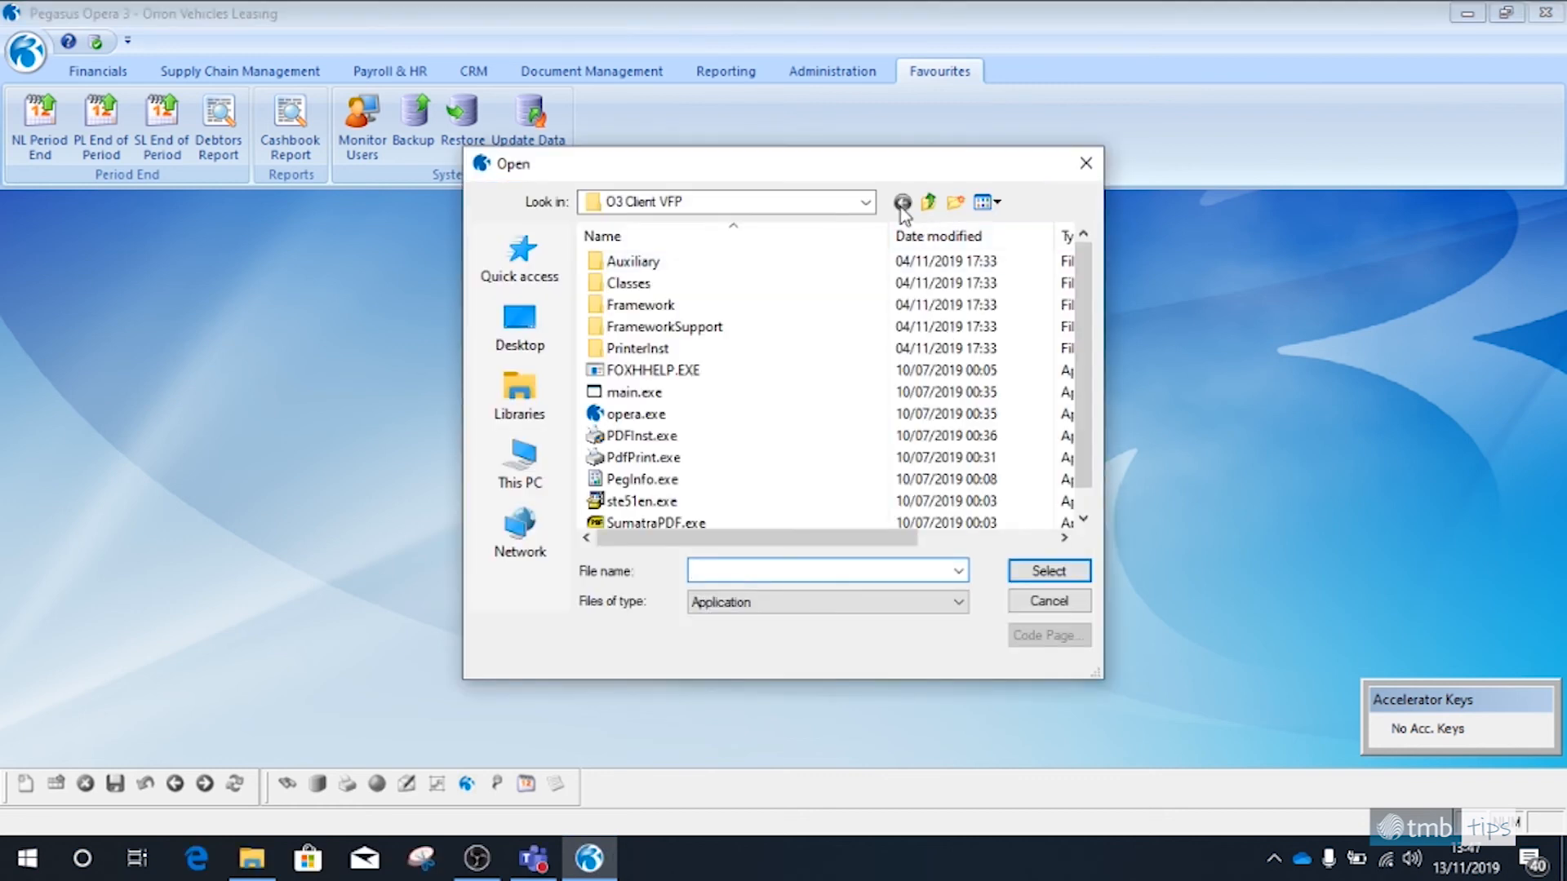
click(870, 203)
click(870, 203)
click(869, 203)
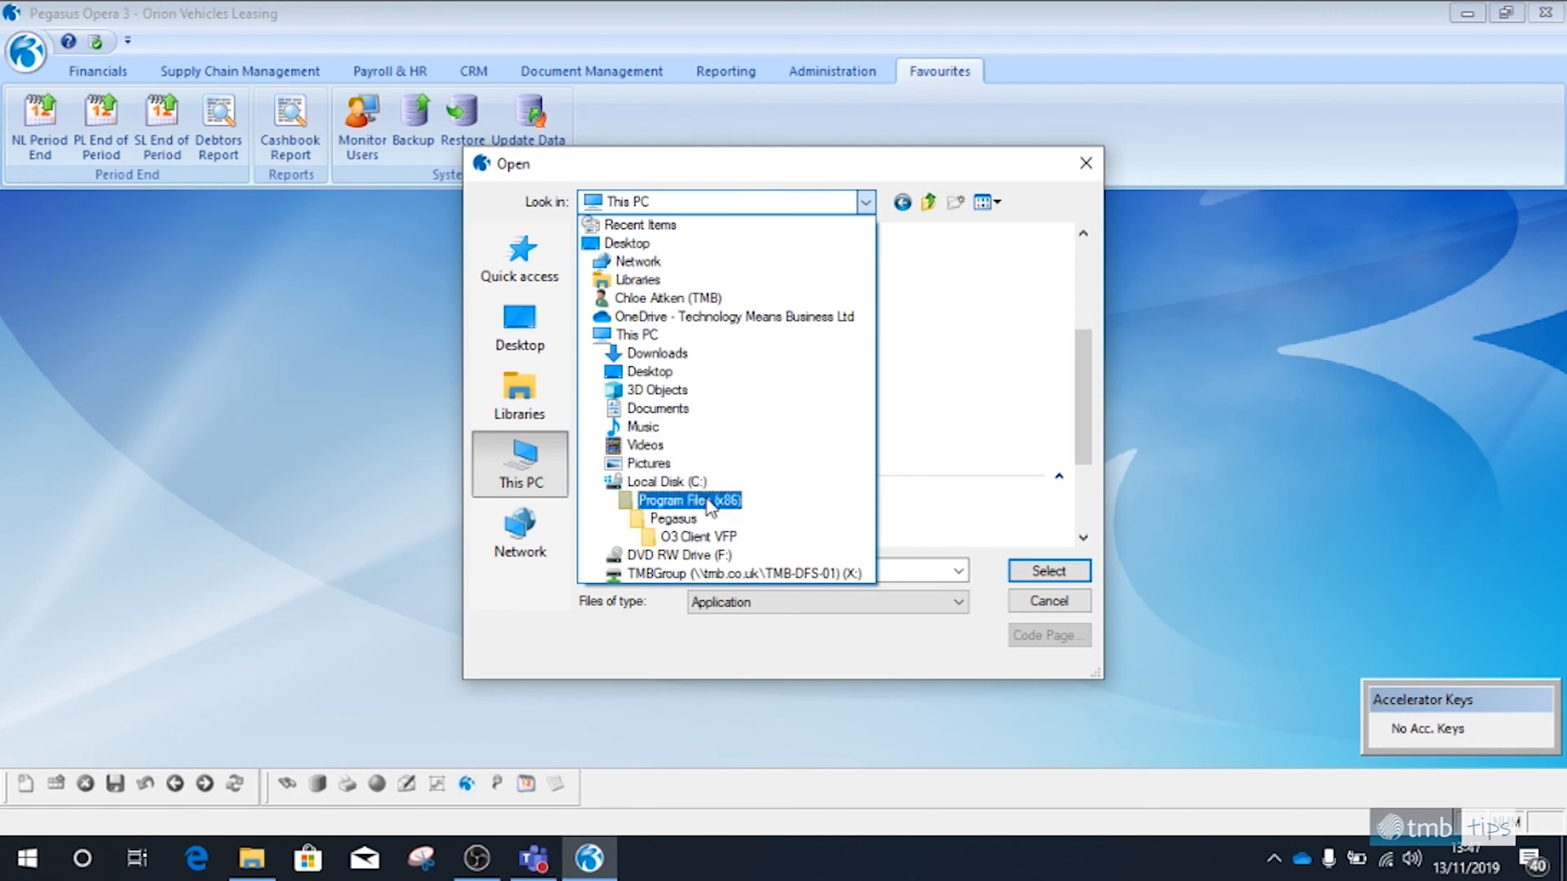
click(707, 500)
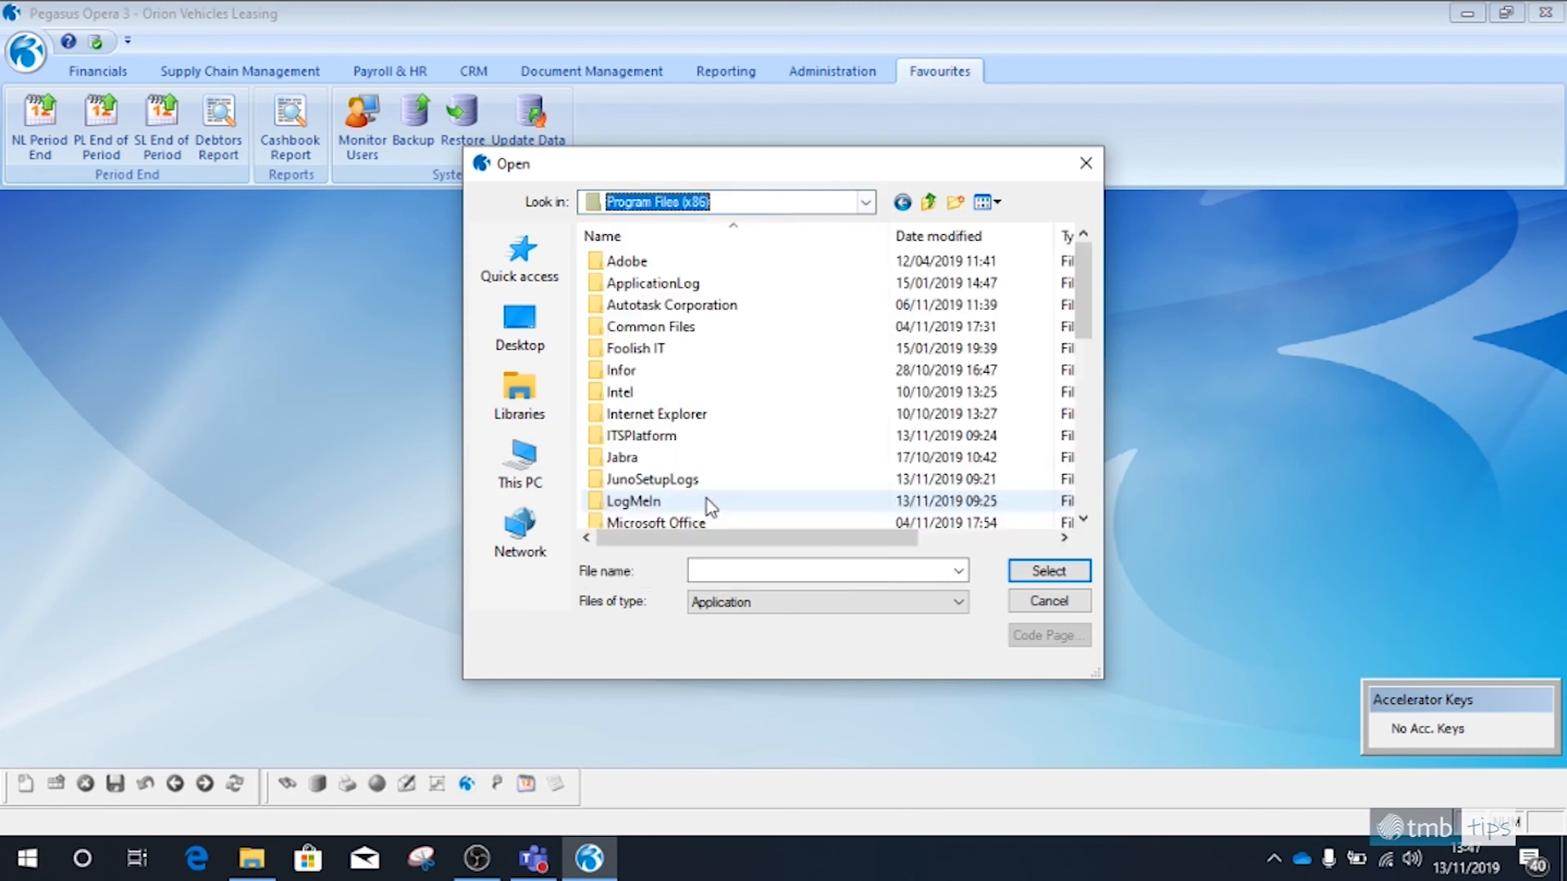
double_click(700, 419)
click(675, 422)
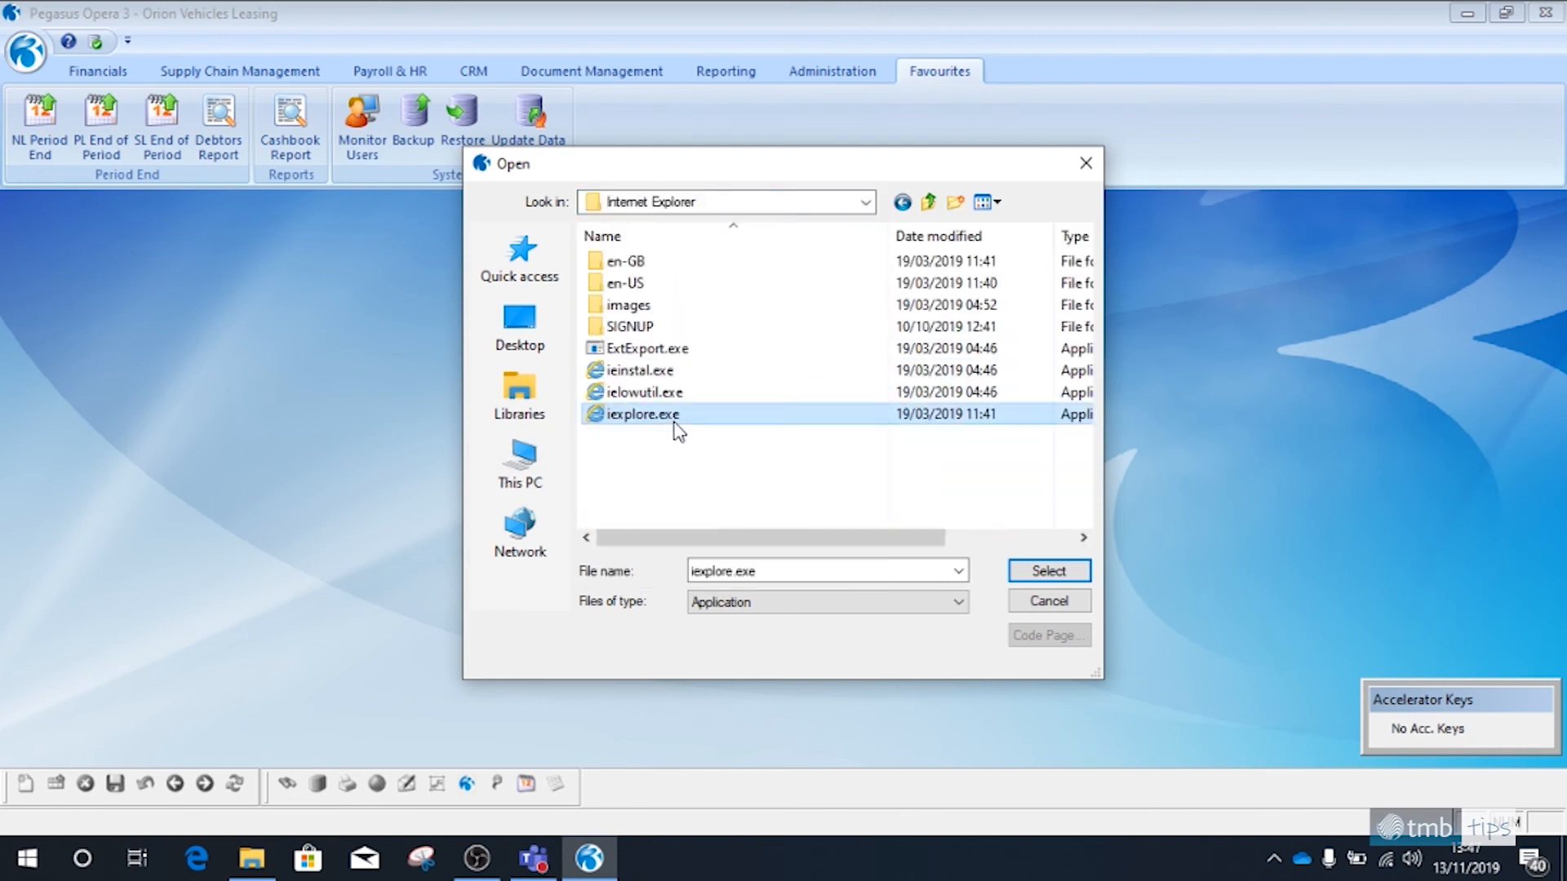
click(1047, 573)
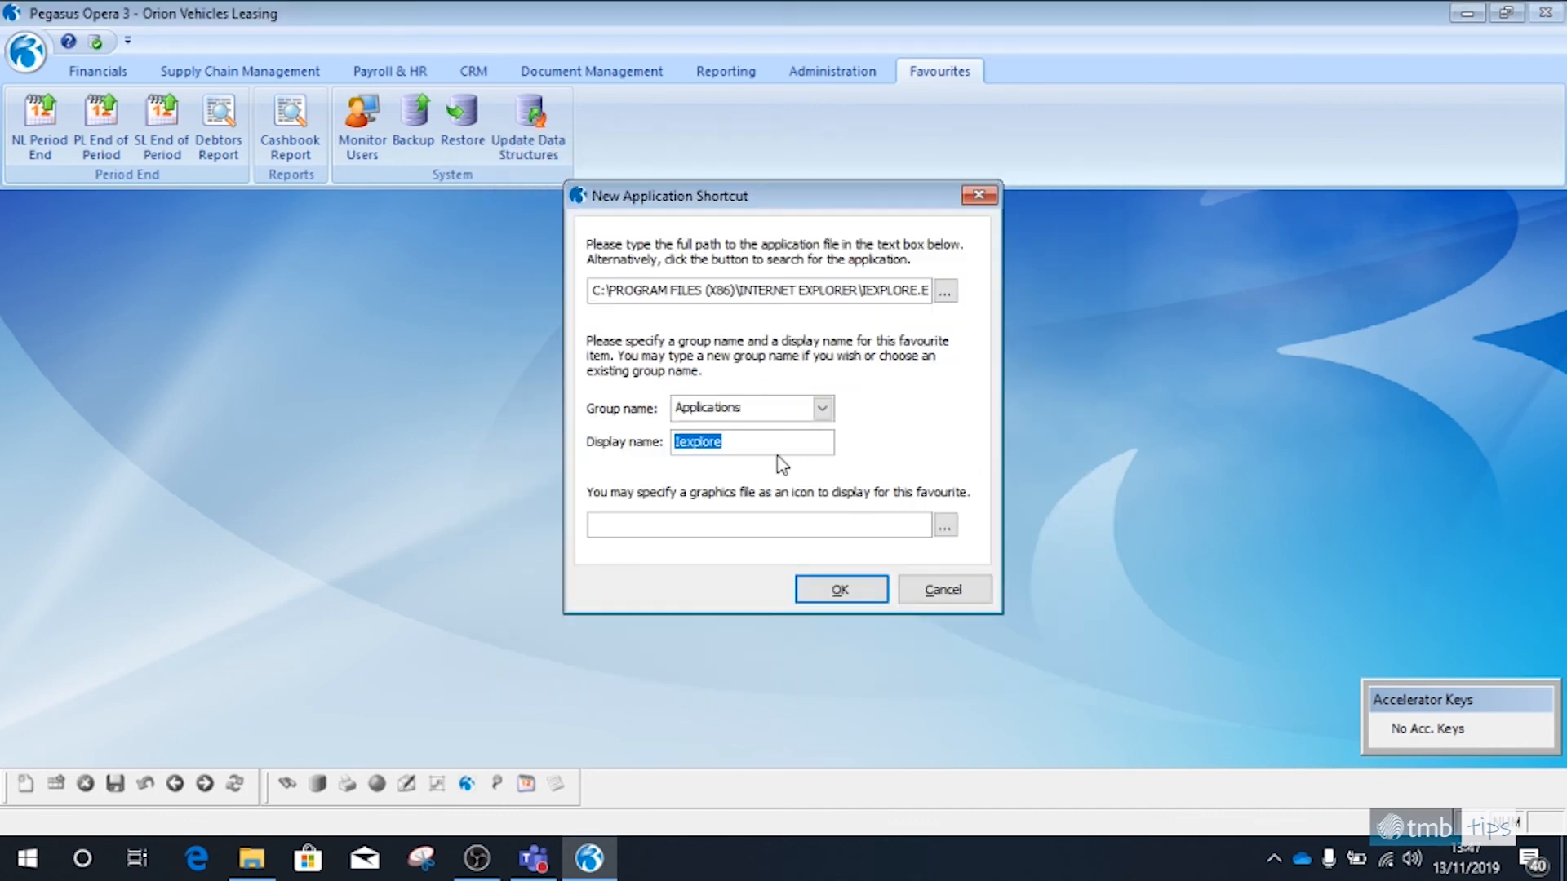
Save the application shortcut in the Applications group with the display name Internet Explorer, and close the browser window launched from it
click(823, 409)
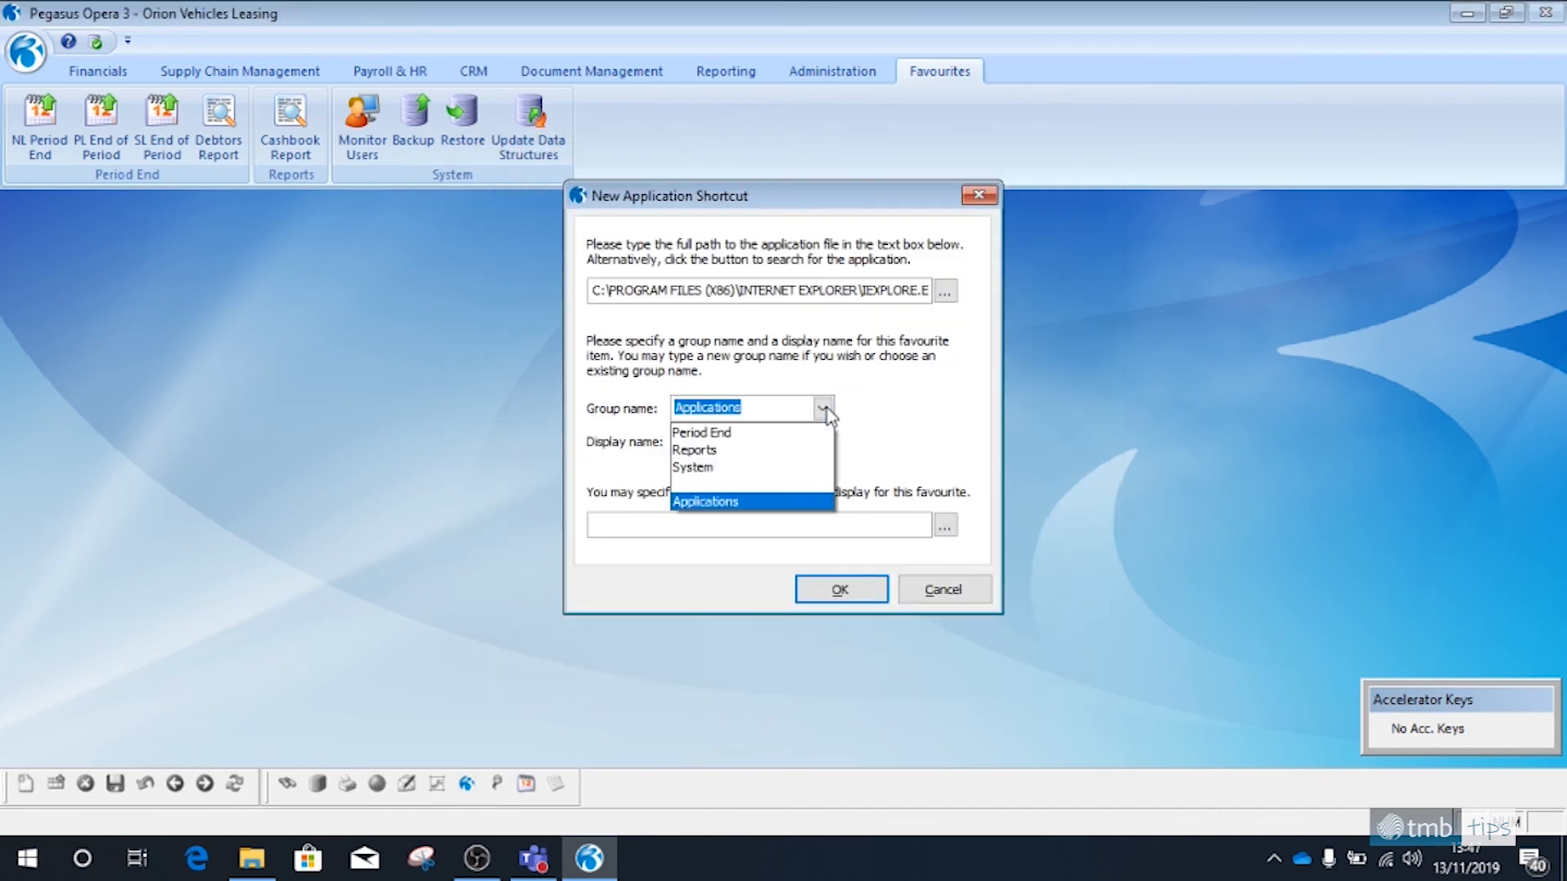
click(825, 410)
key(Tab)
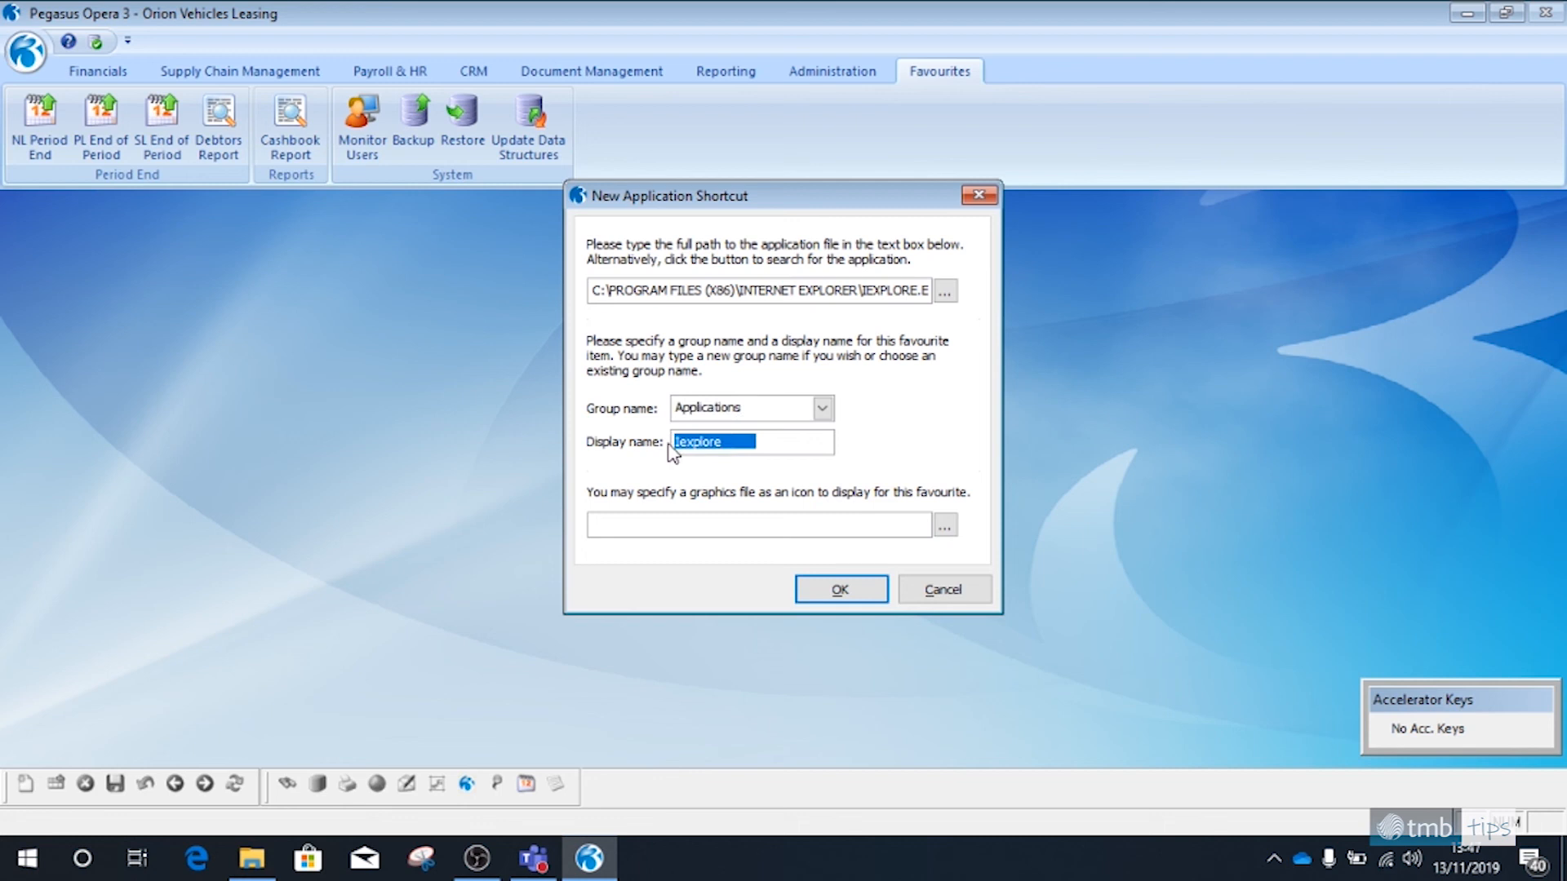
text(Internet Explorer)
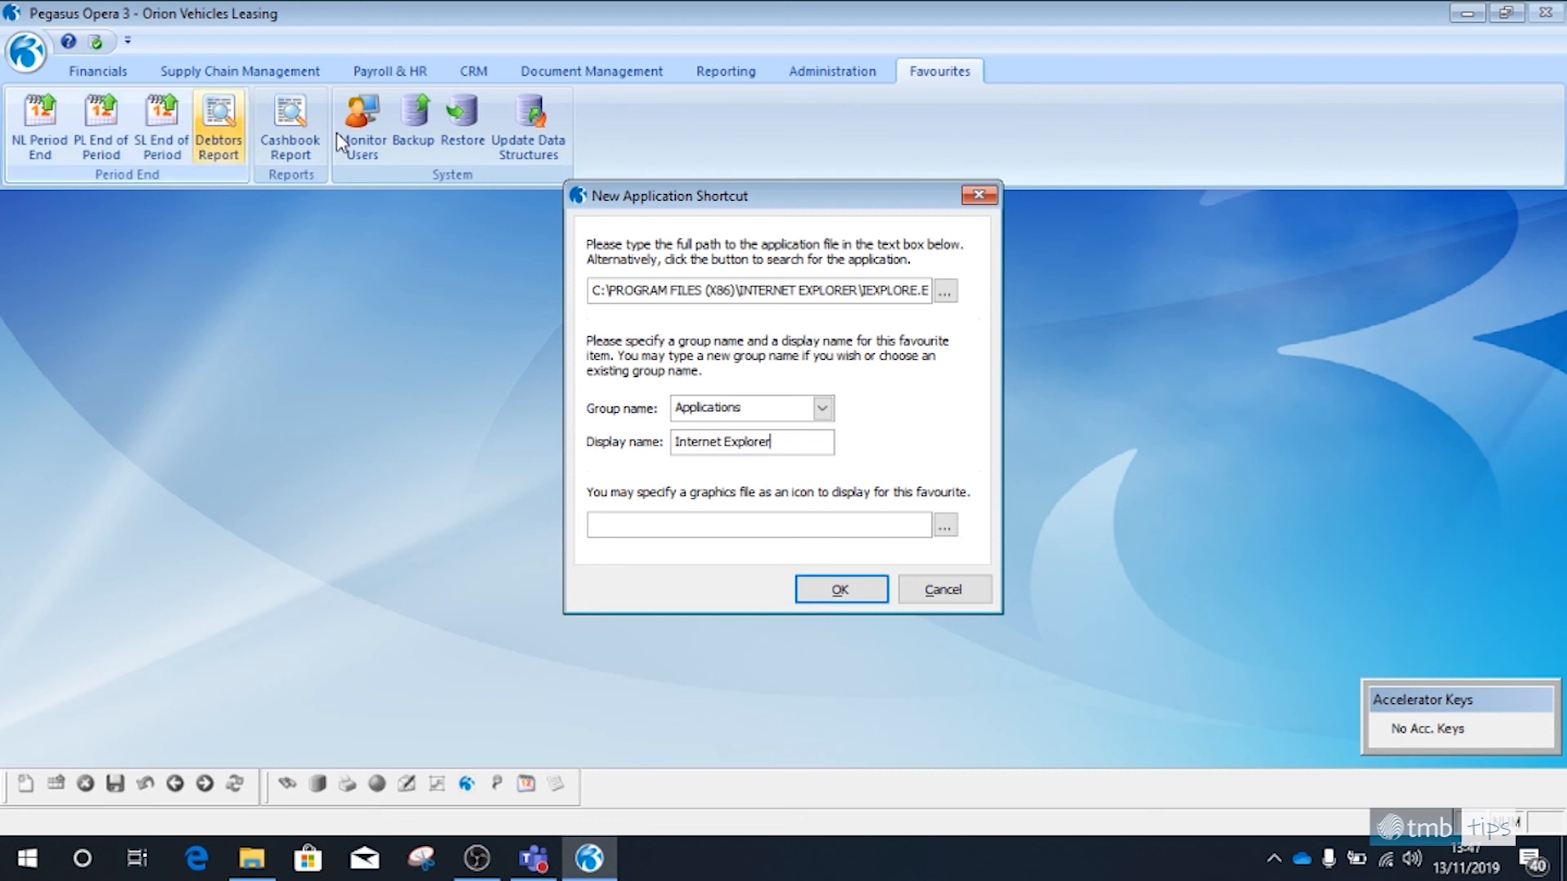
click(850, 594)
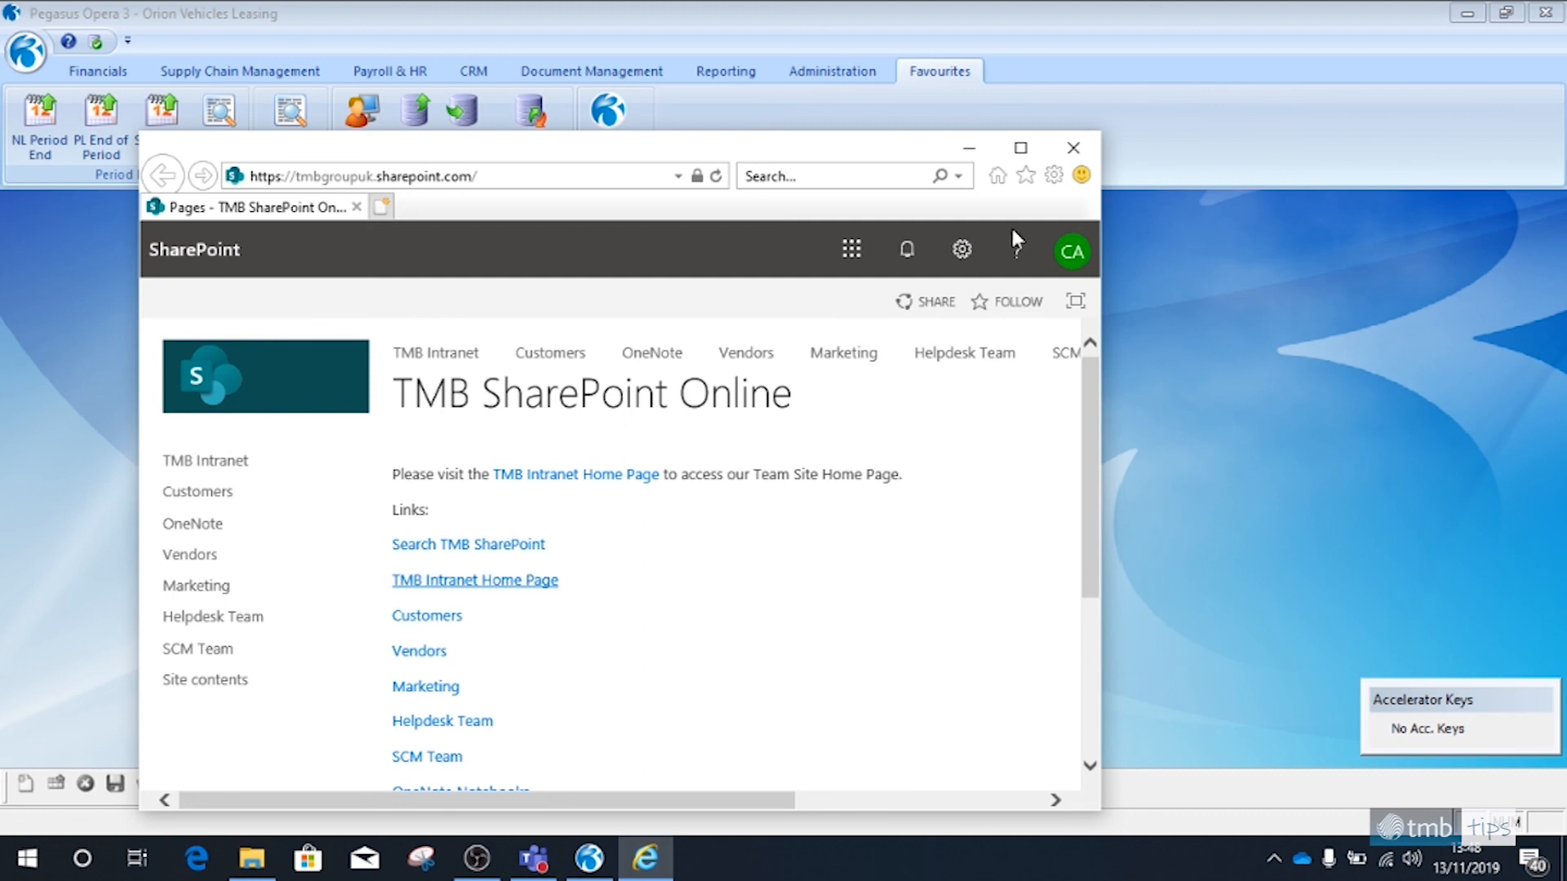
click(1075, 149)
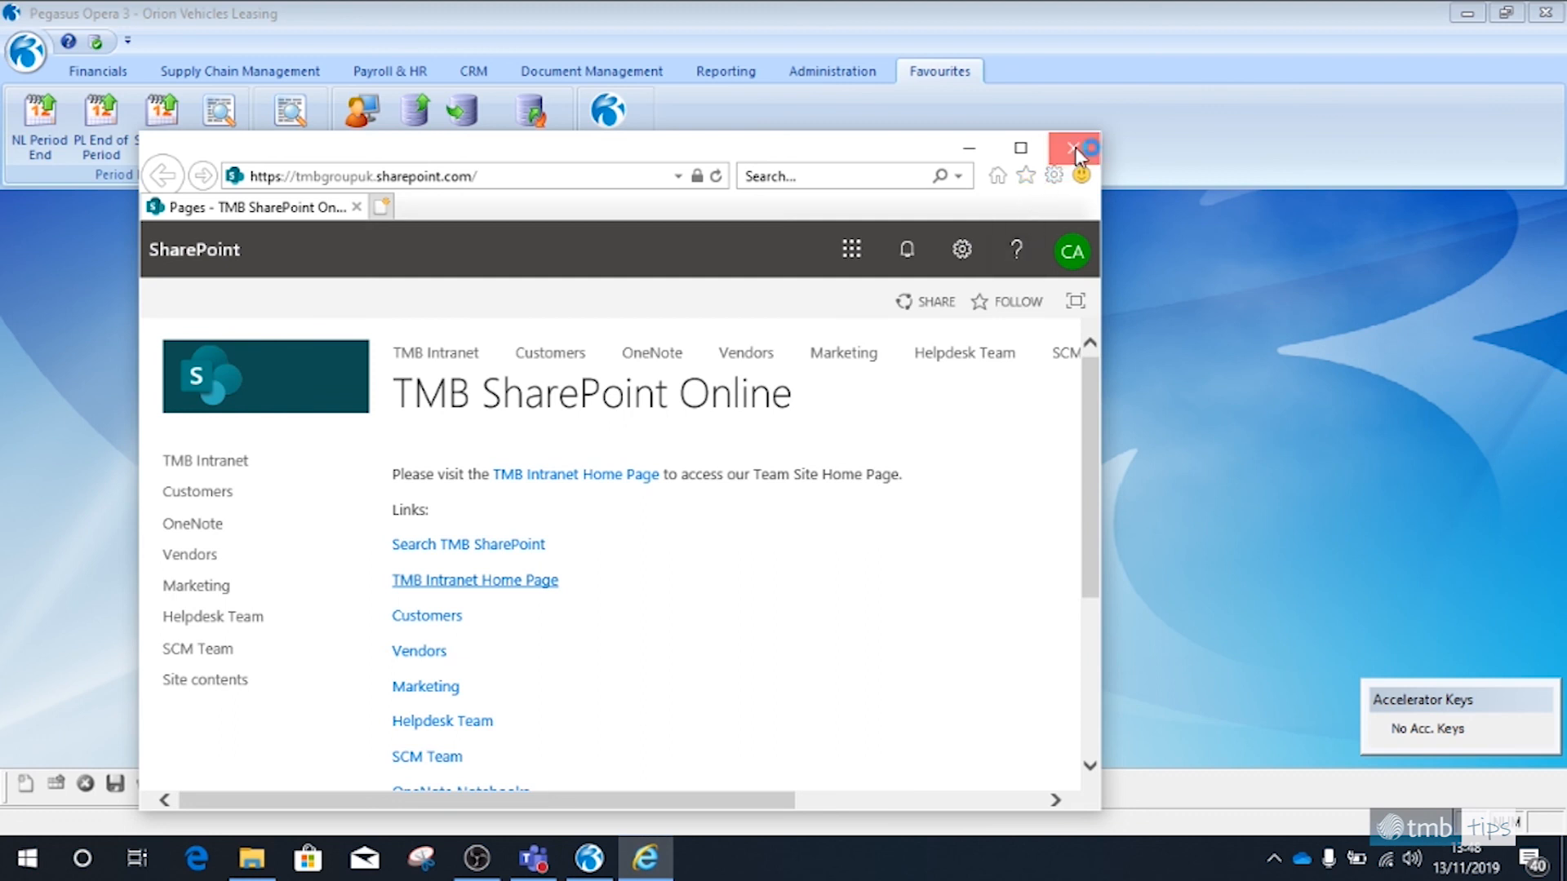